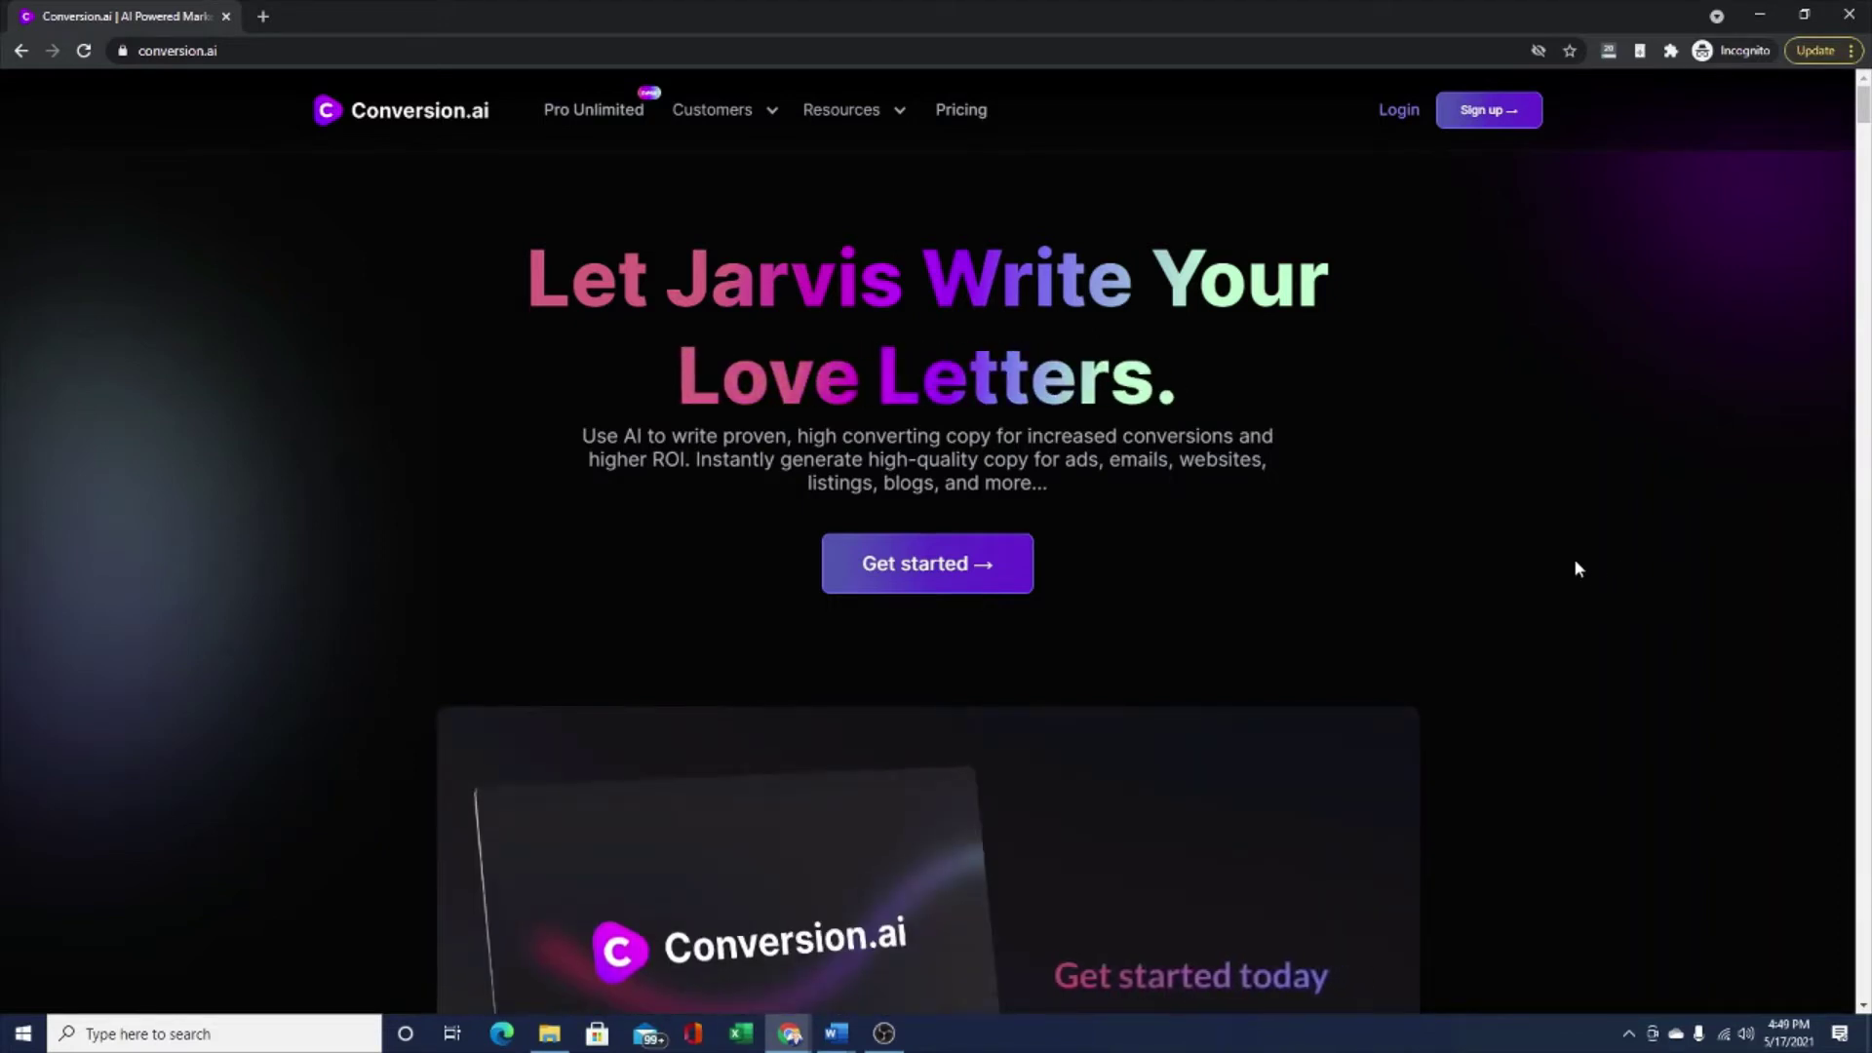
- Open the pricing page and read the Starter ($29) and Pro plan feature tooltips on folders and character limits
{"action": "left_click", "coordinate": [961, 111]}
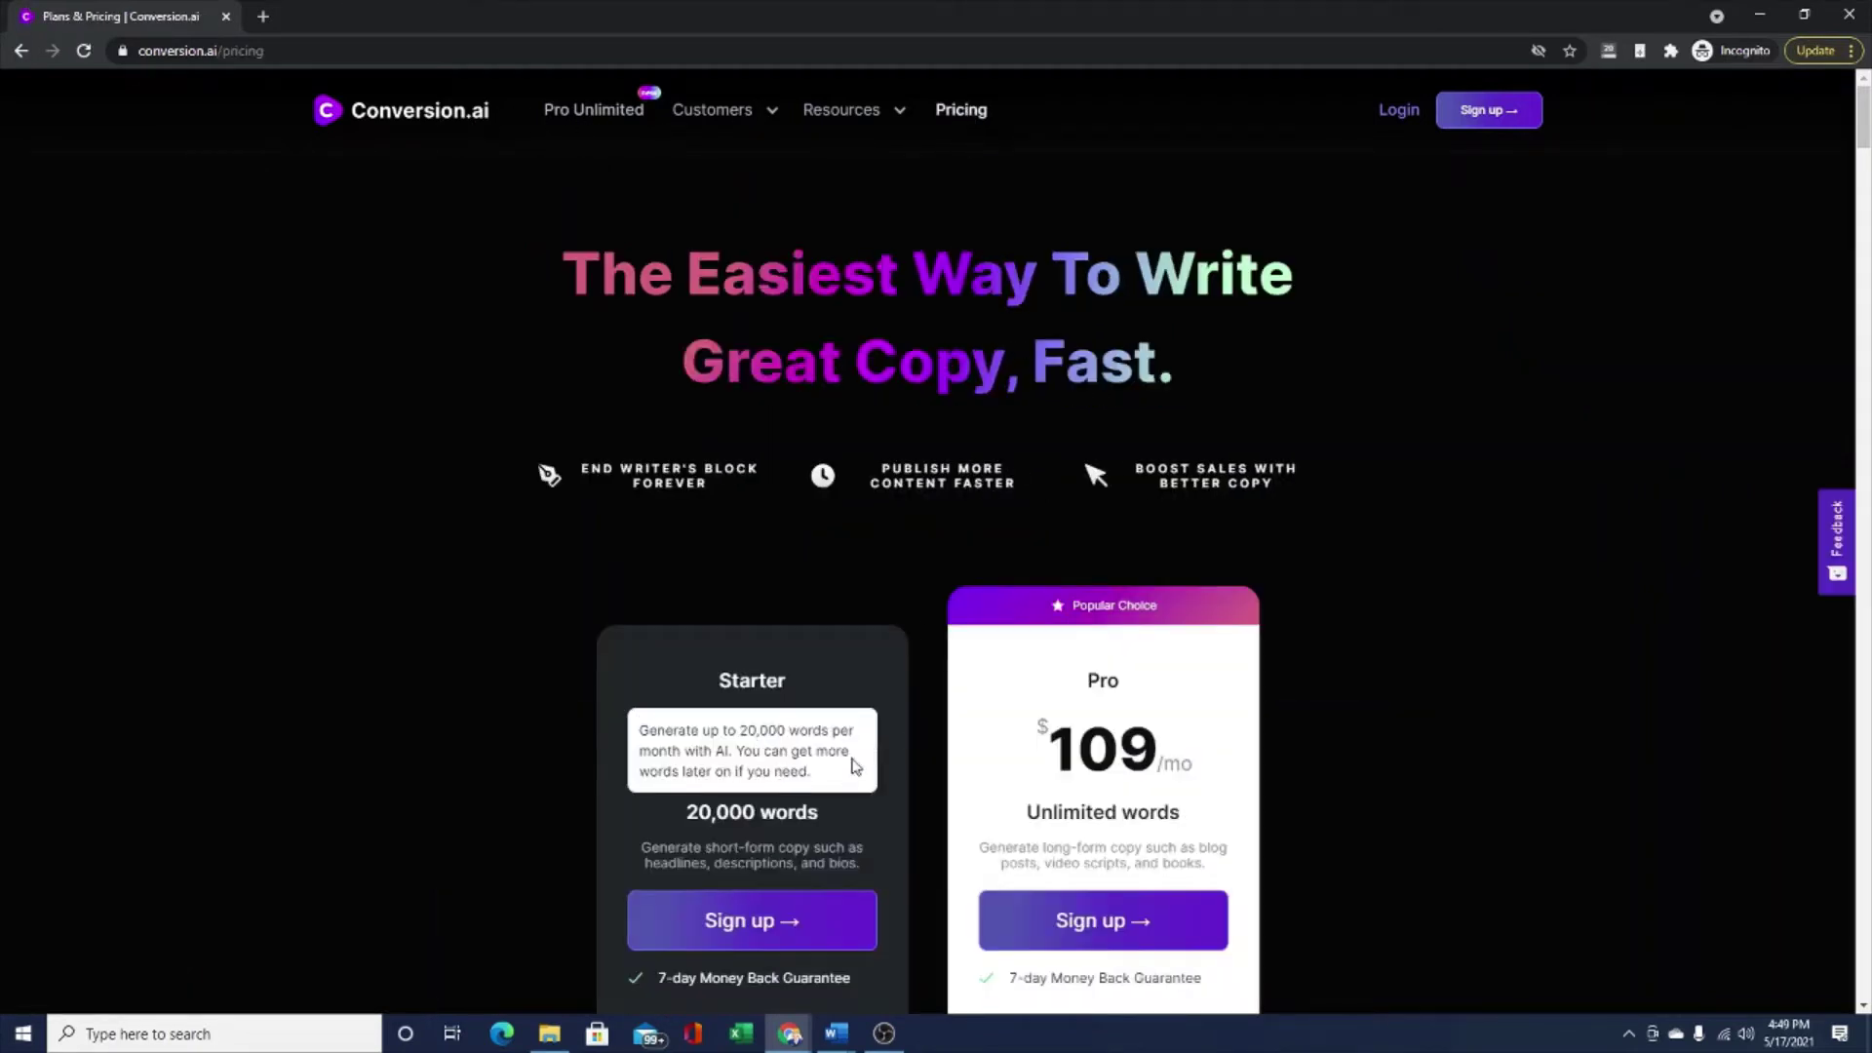
{"action": "scroll", "coordinate": [1525, 634], "scroll_direction": "down", "scroll_amount": 2}
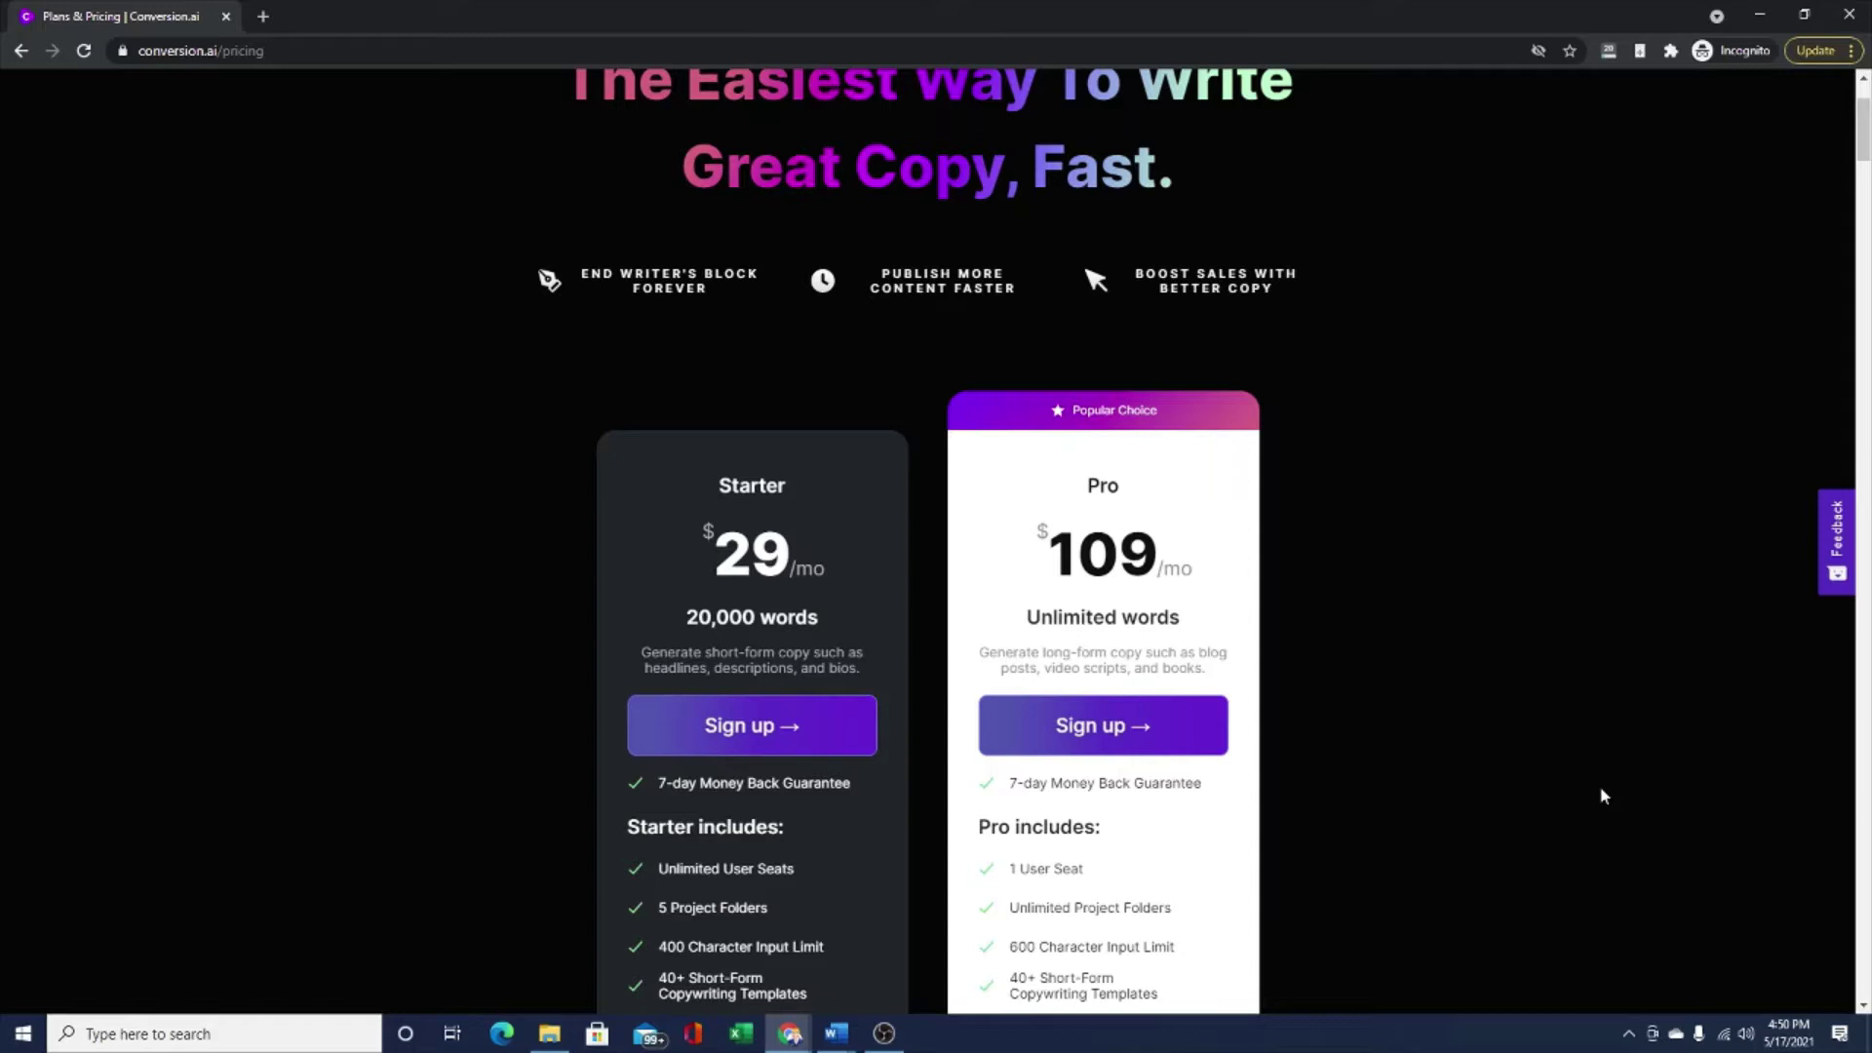
{"action": "mouse_move", "coordinate": [741, 783]}
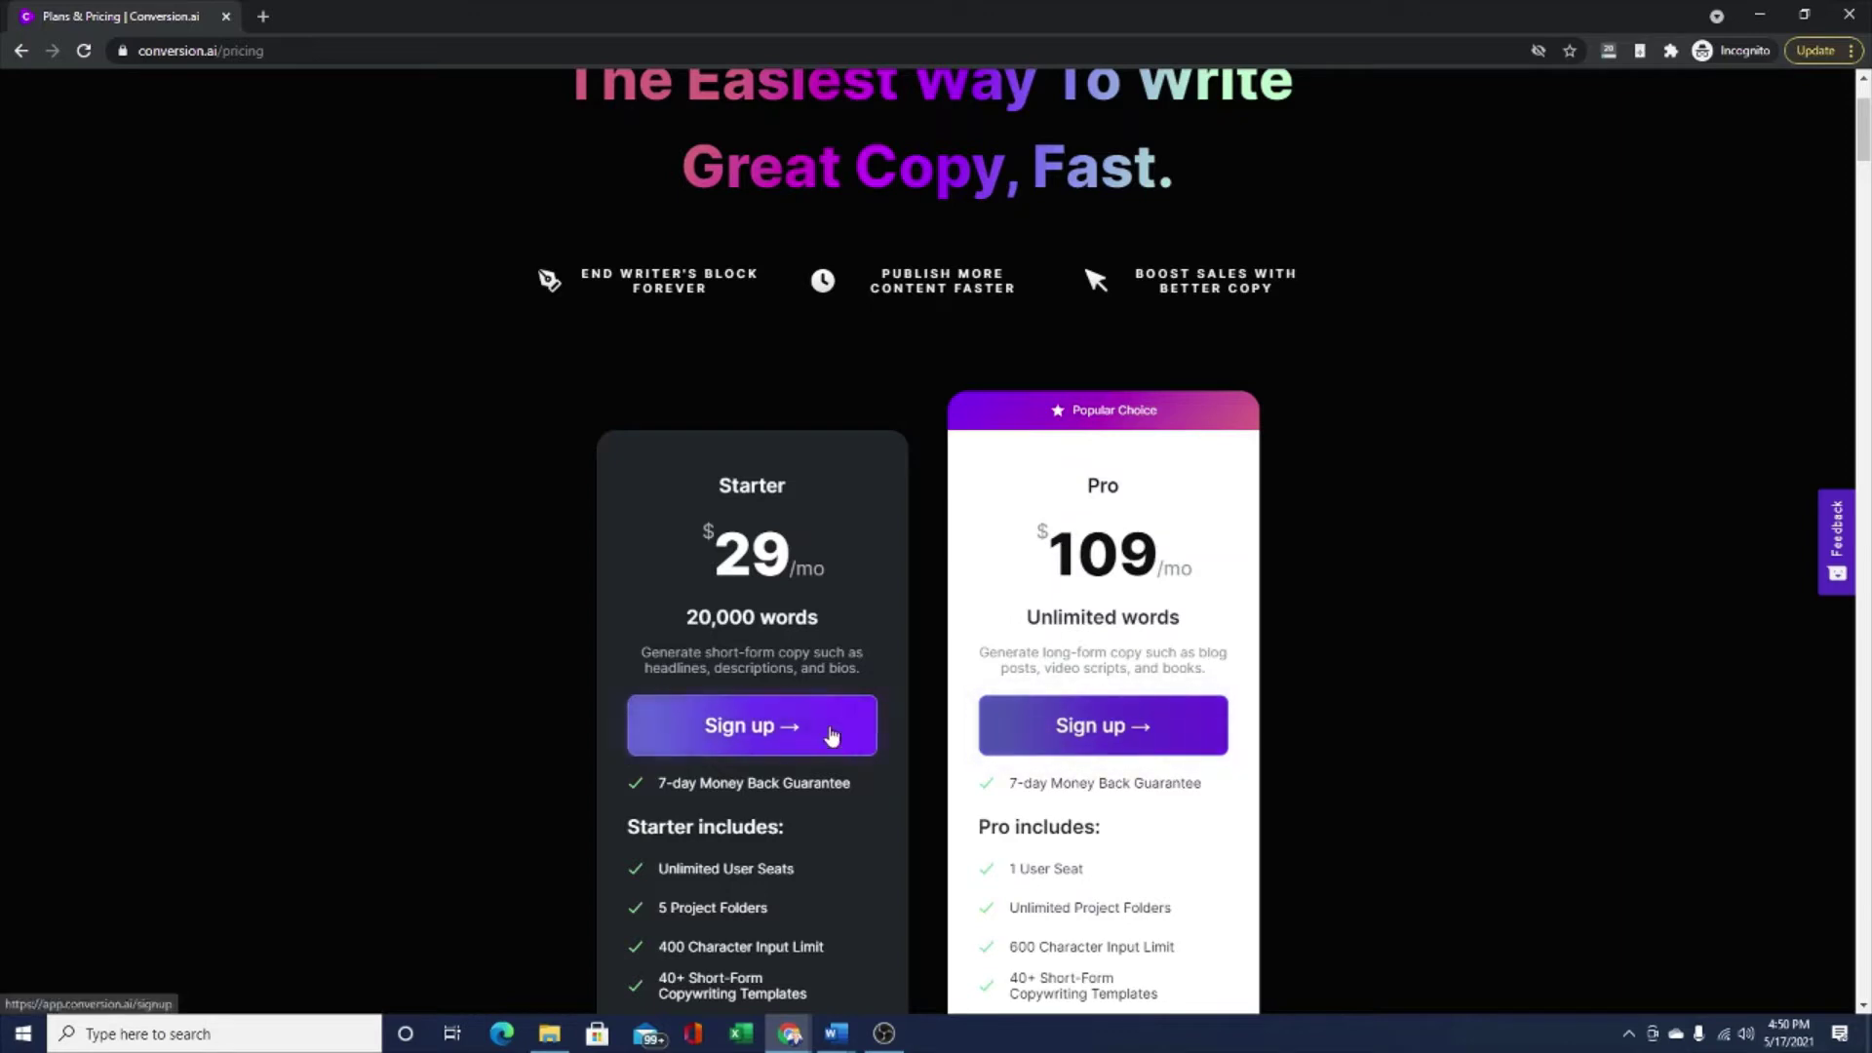
{"action": "mouse_move", "coordinate": [838, 618]}
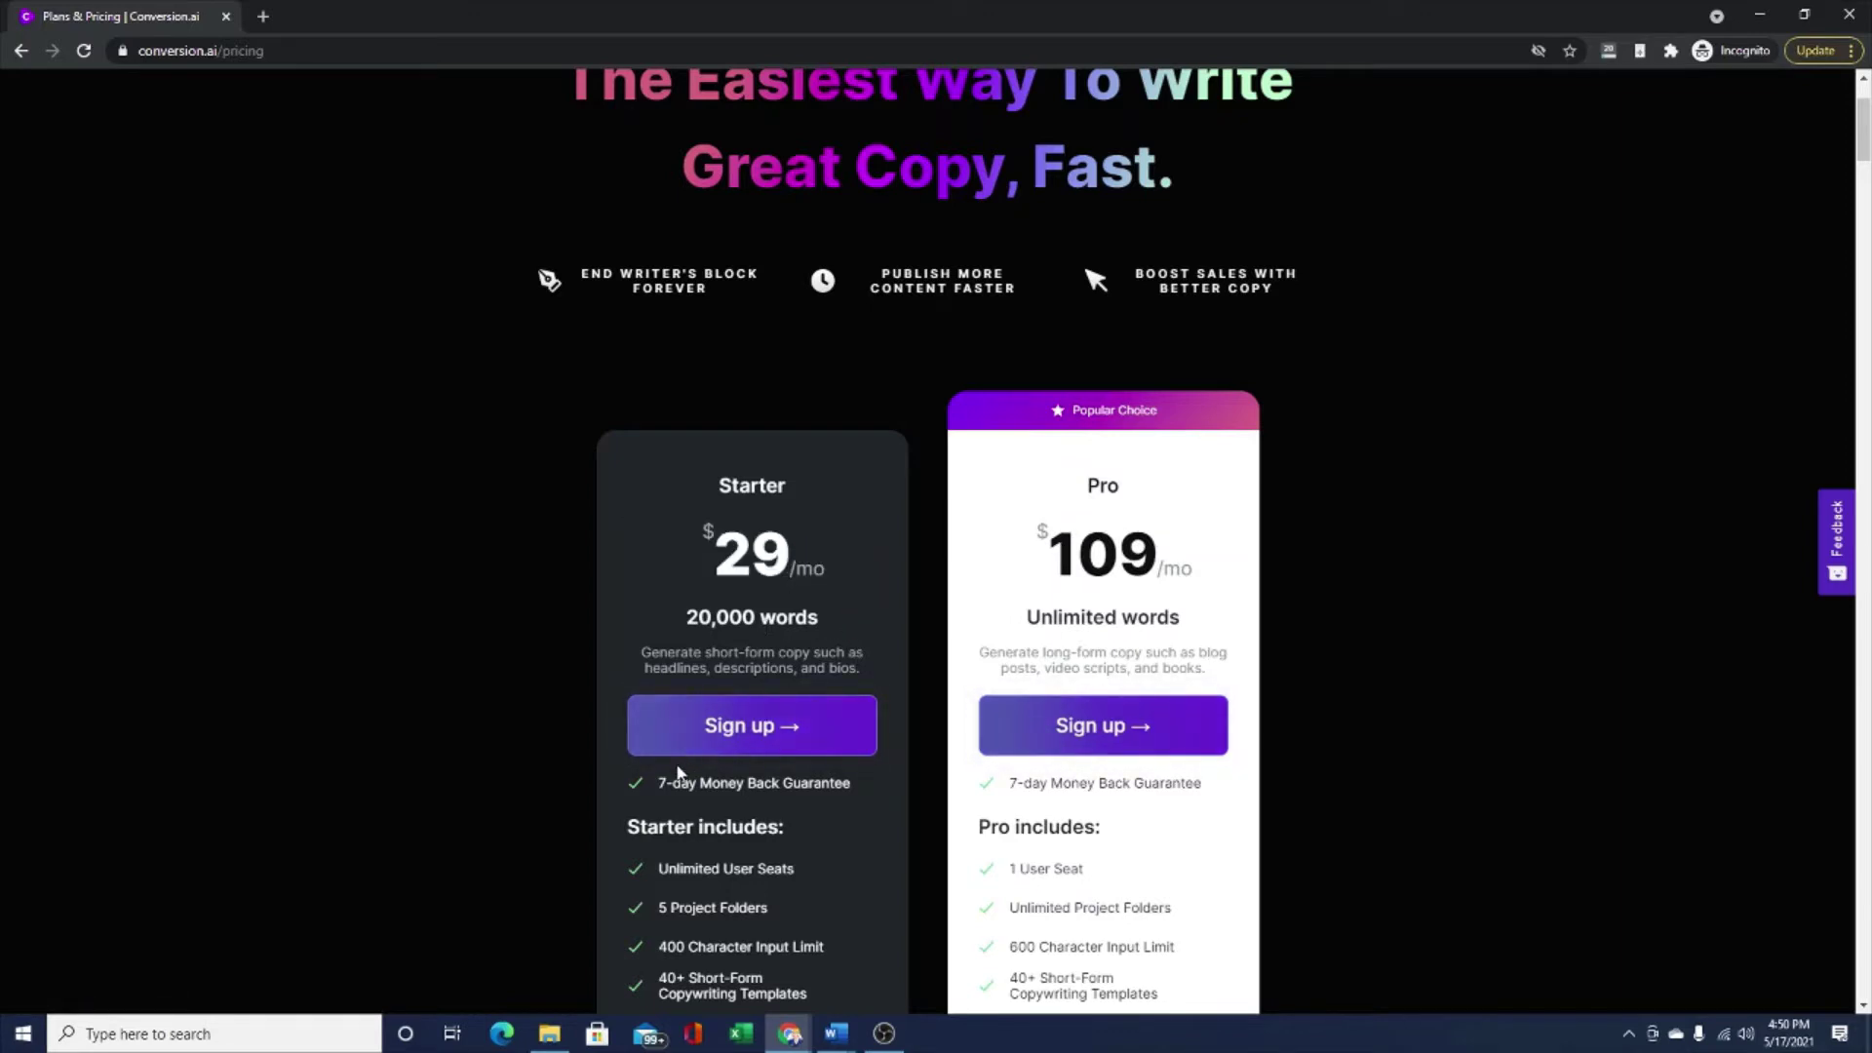
{"action": "mouse_move", "coordinate": [666, 781]}
{"action": "mouse_move", "coordinate": [1122, 625]}
- Review the plan features: Starter at $29/mo for 20,000 words versus Pro at $109/mo unlimited
{"action": "scroll", "coordinate": [895, 602], "scroll_direction": "down", "scroll_amount": 1}
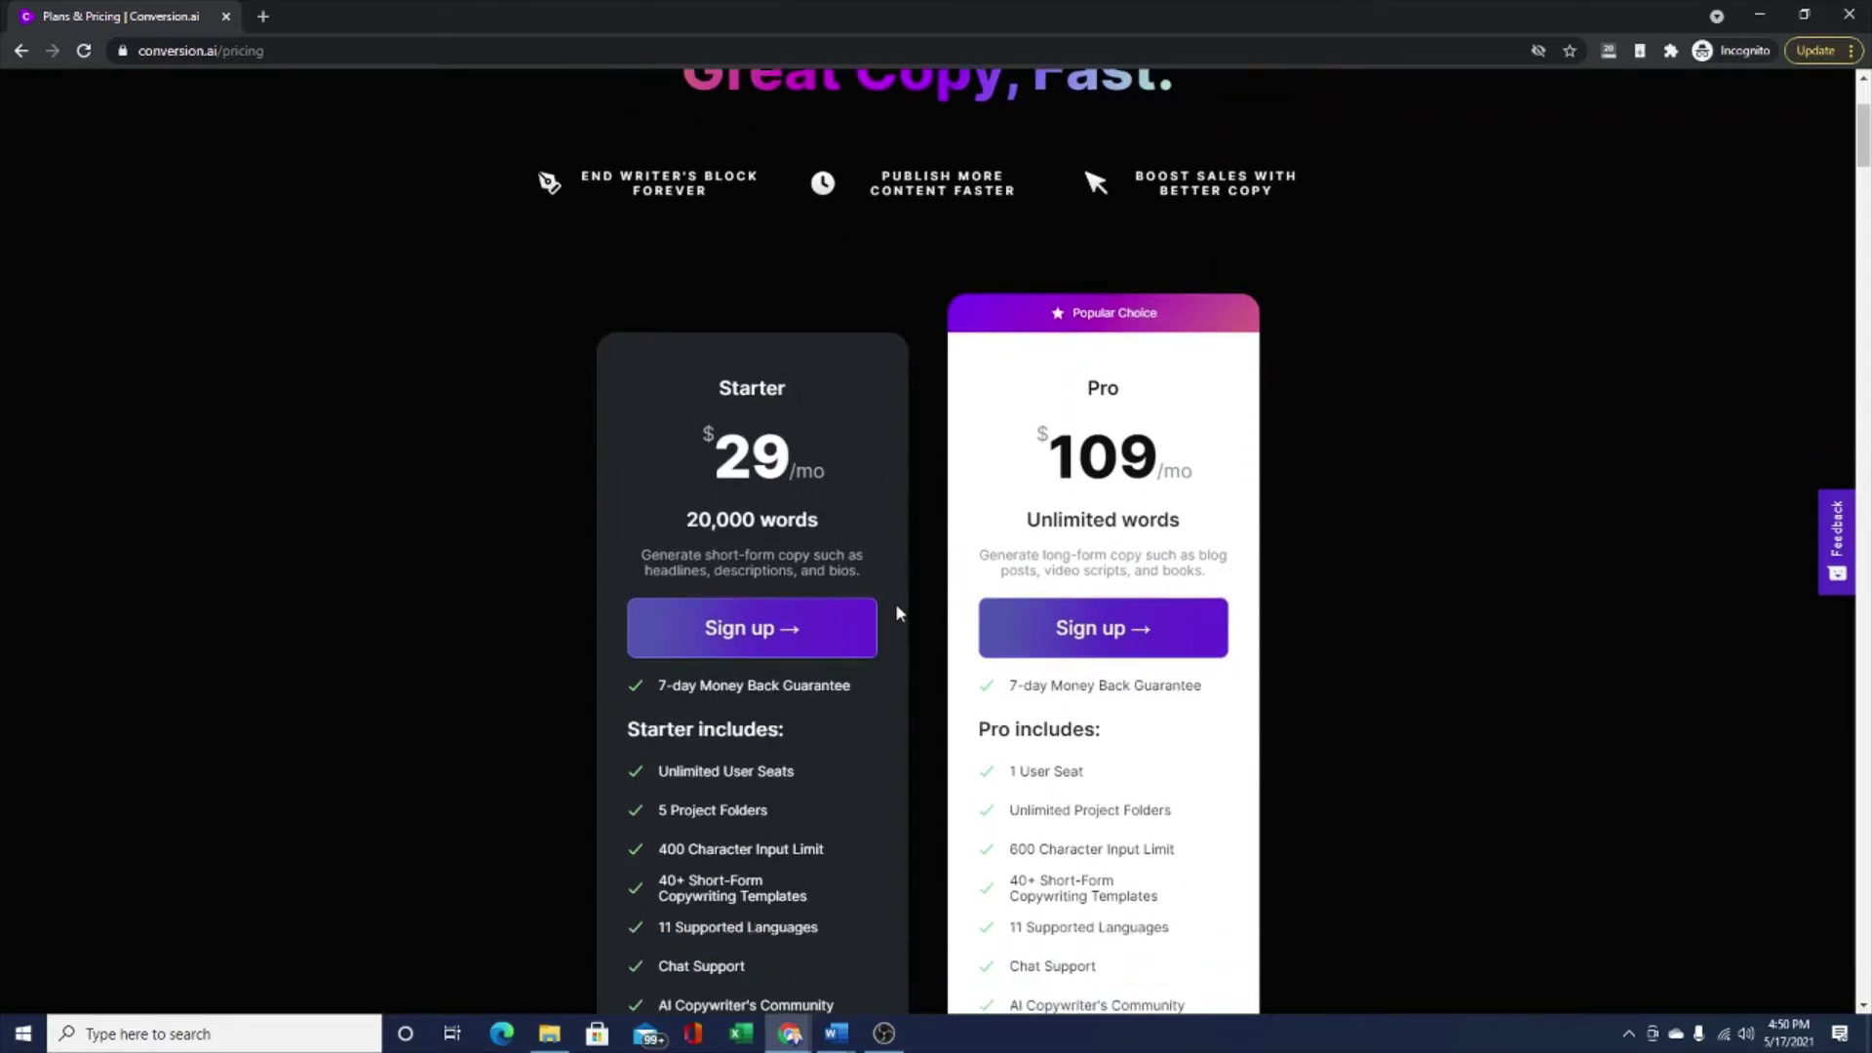
{"action": "mouse_move", "coordinate": [687, 519]}
{"action": "scroll", "coordinate": [757, 791], "scroll_direction": "down", "scroll_amount": 2}
{"action": "scroll", "coordinate": [1504, 676], "scroll_direction": "up", "scroll_amount": 2}
{"action": "mouse_move", "coordinate": [1212, 520]}
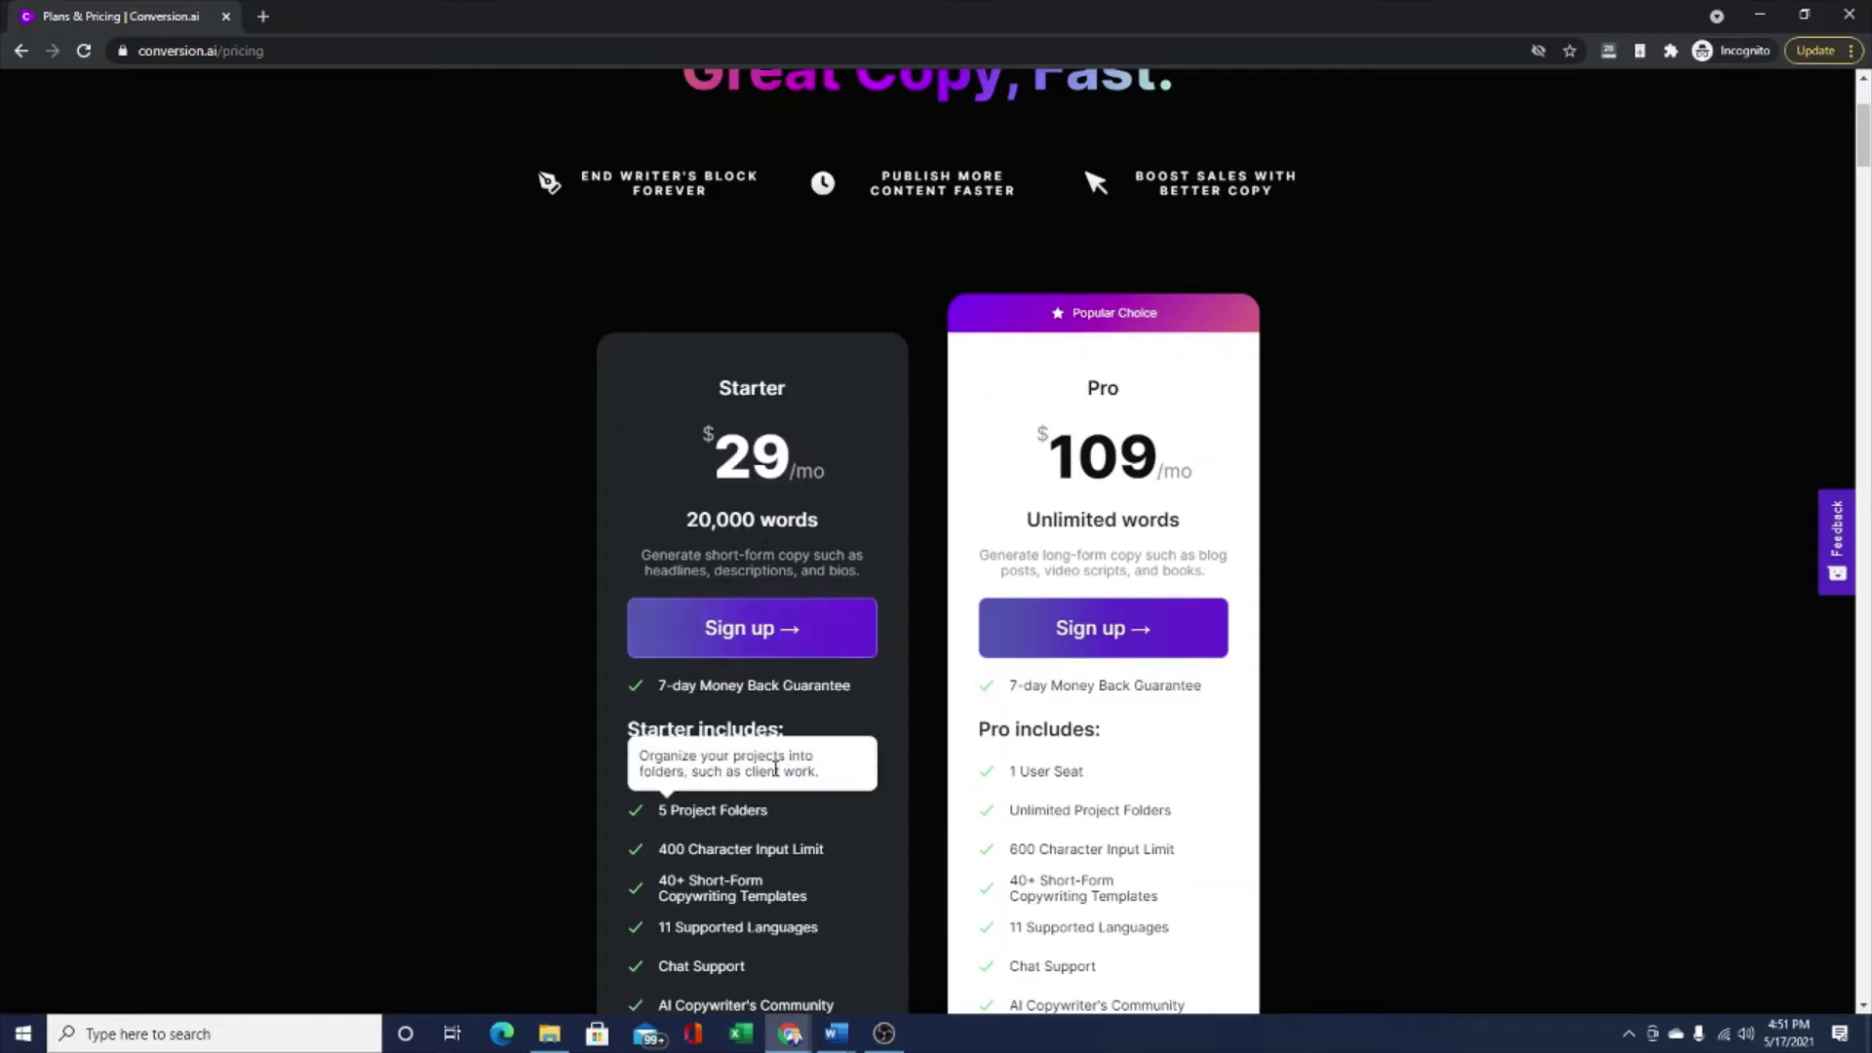
{"action": "scroll", "coordinate": [777, 857], "scroll_direction": "down", "scroll_amount": 2}
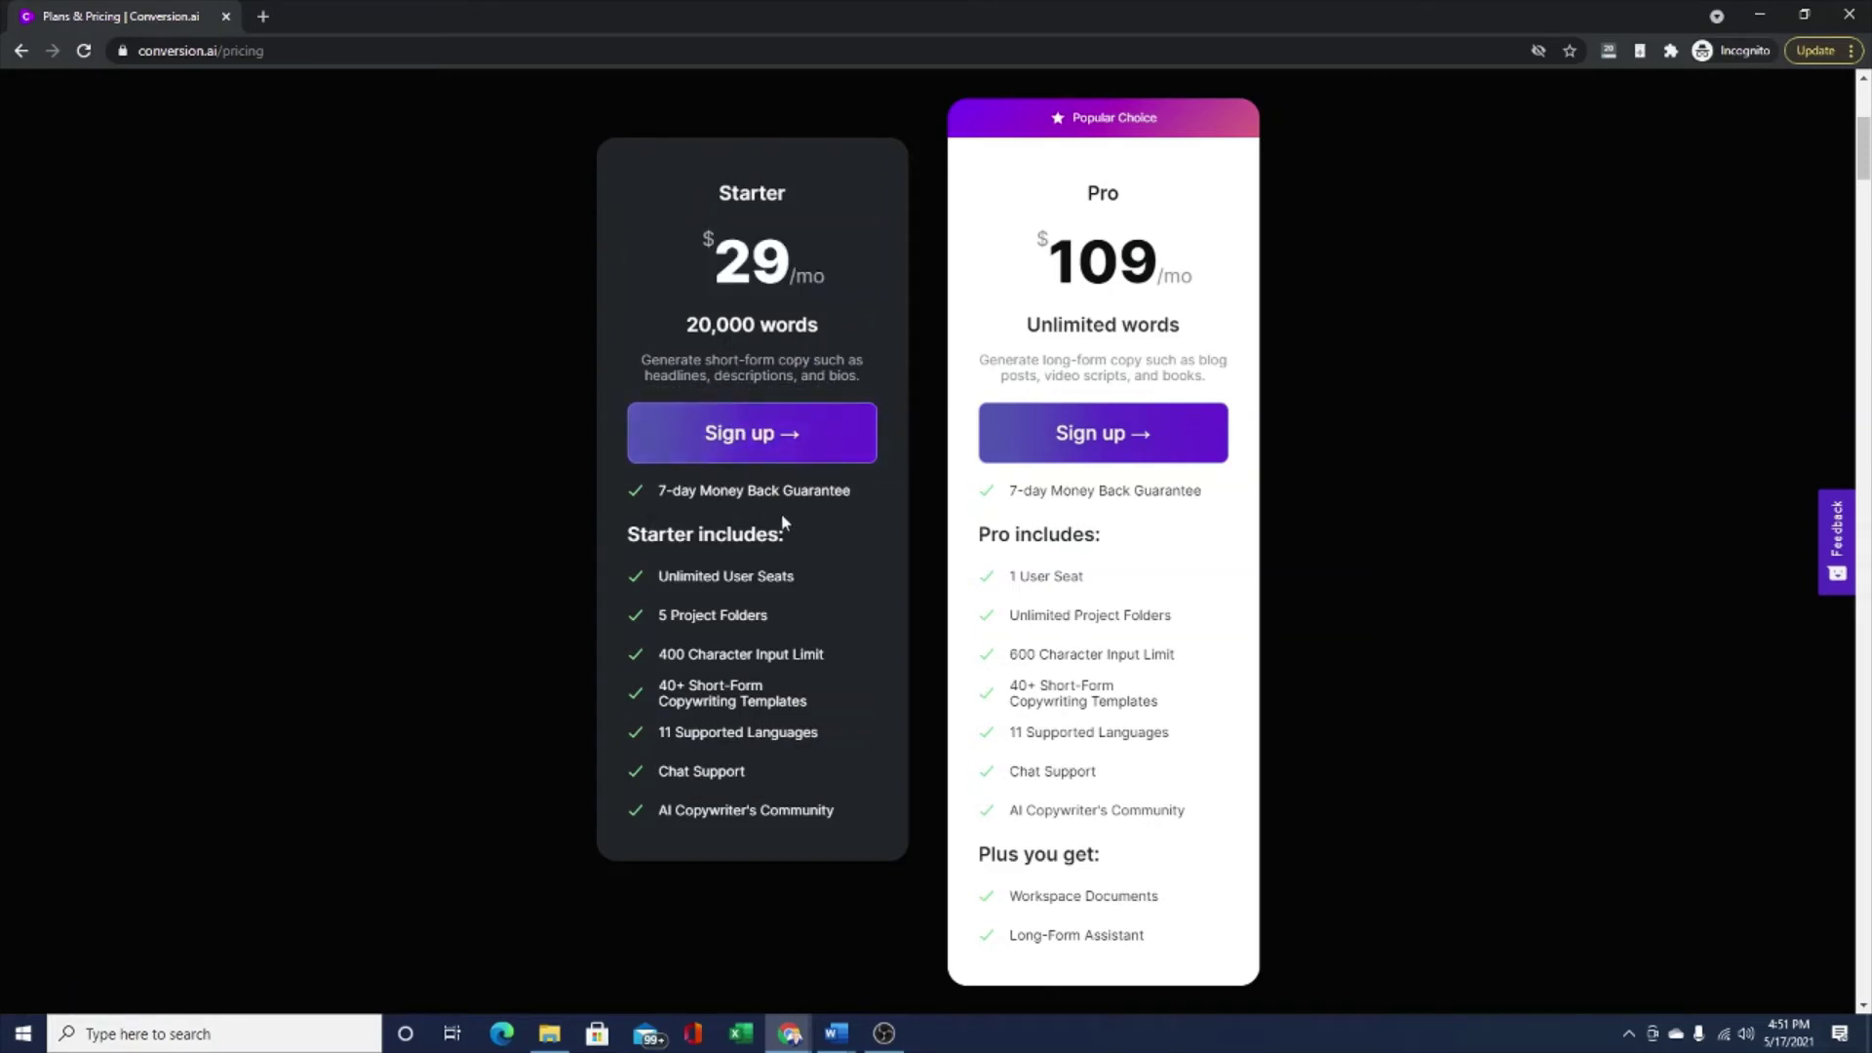
{"action": "mouse_move", "coordinate": [815, 505]}
{"action": "scroll", "coordinate": [1332, 694], "scroll_direction": "up", "scroll_amount": 5}
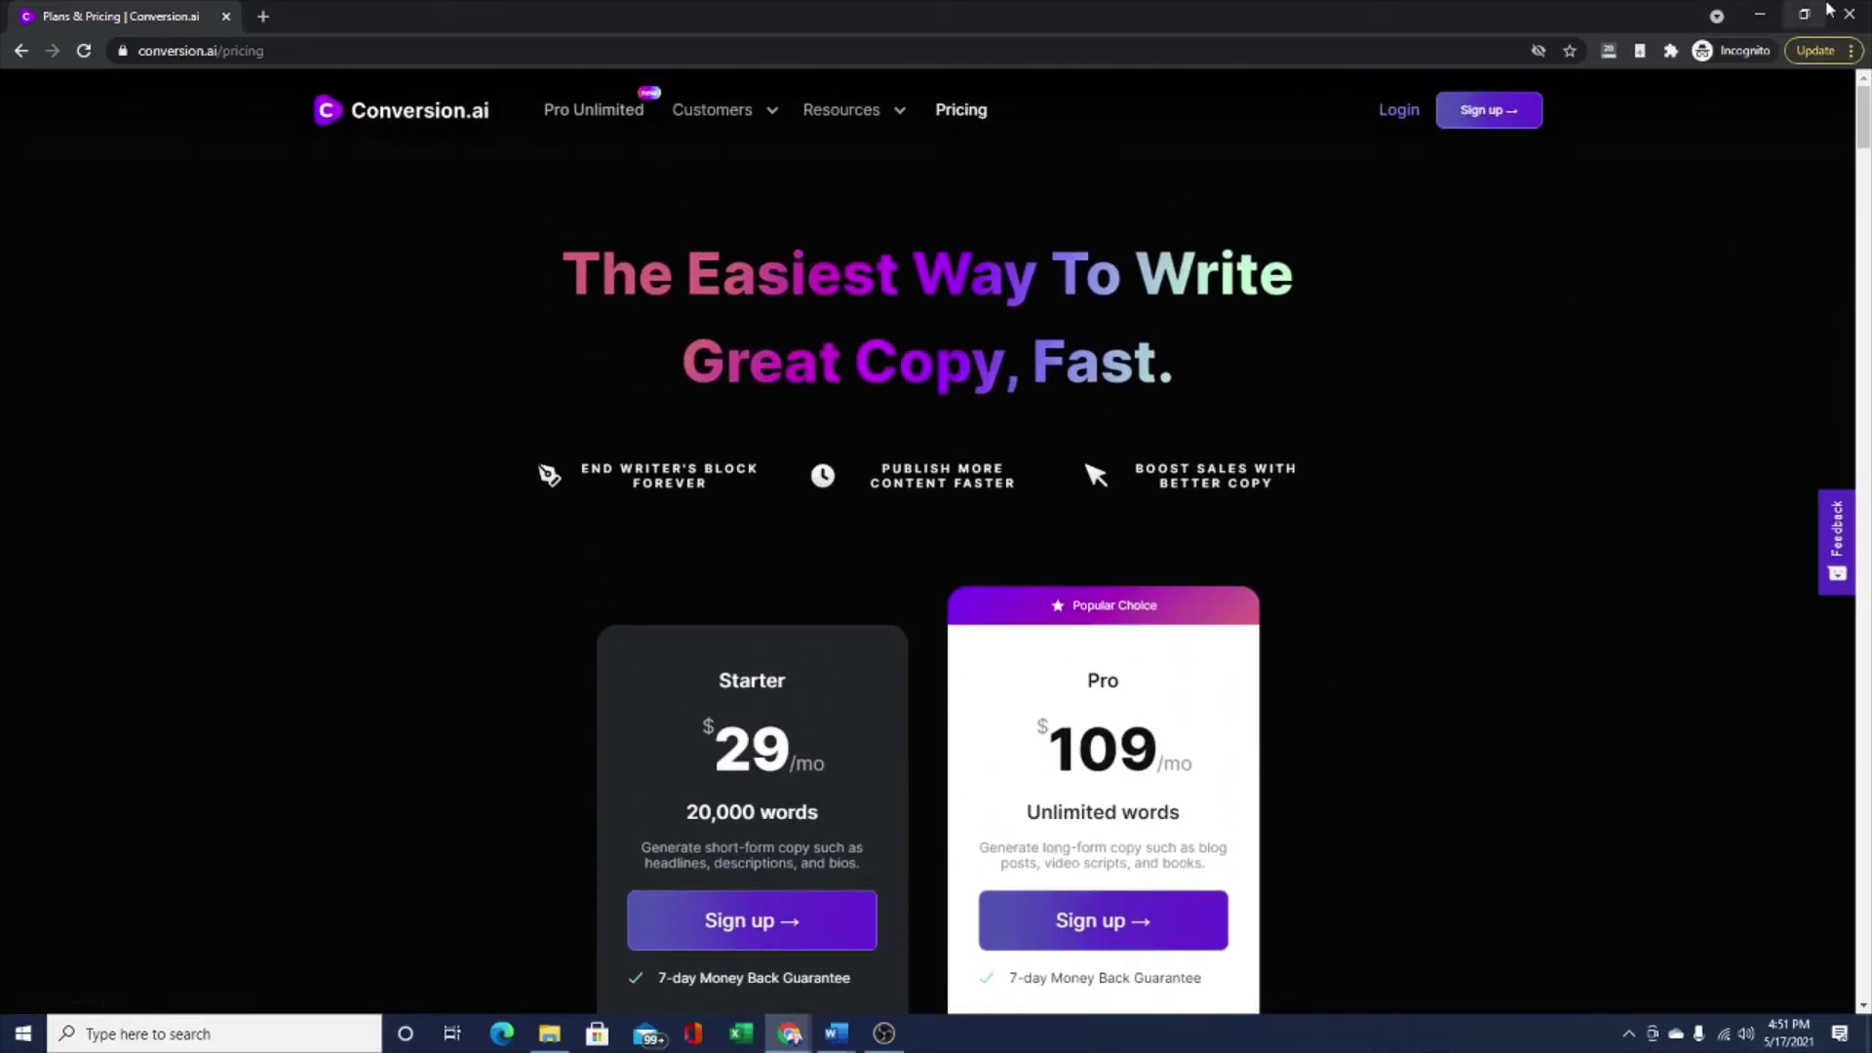
- Minimize the pricing window and browse the Templates grid (Long-form assistant, AIDA, PAS, blog post, Google ads)
{"action": "left_click", "coordinate": [1764, 14]}
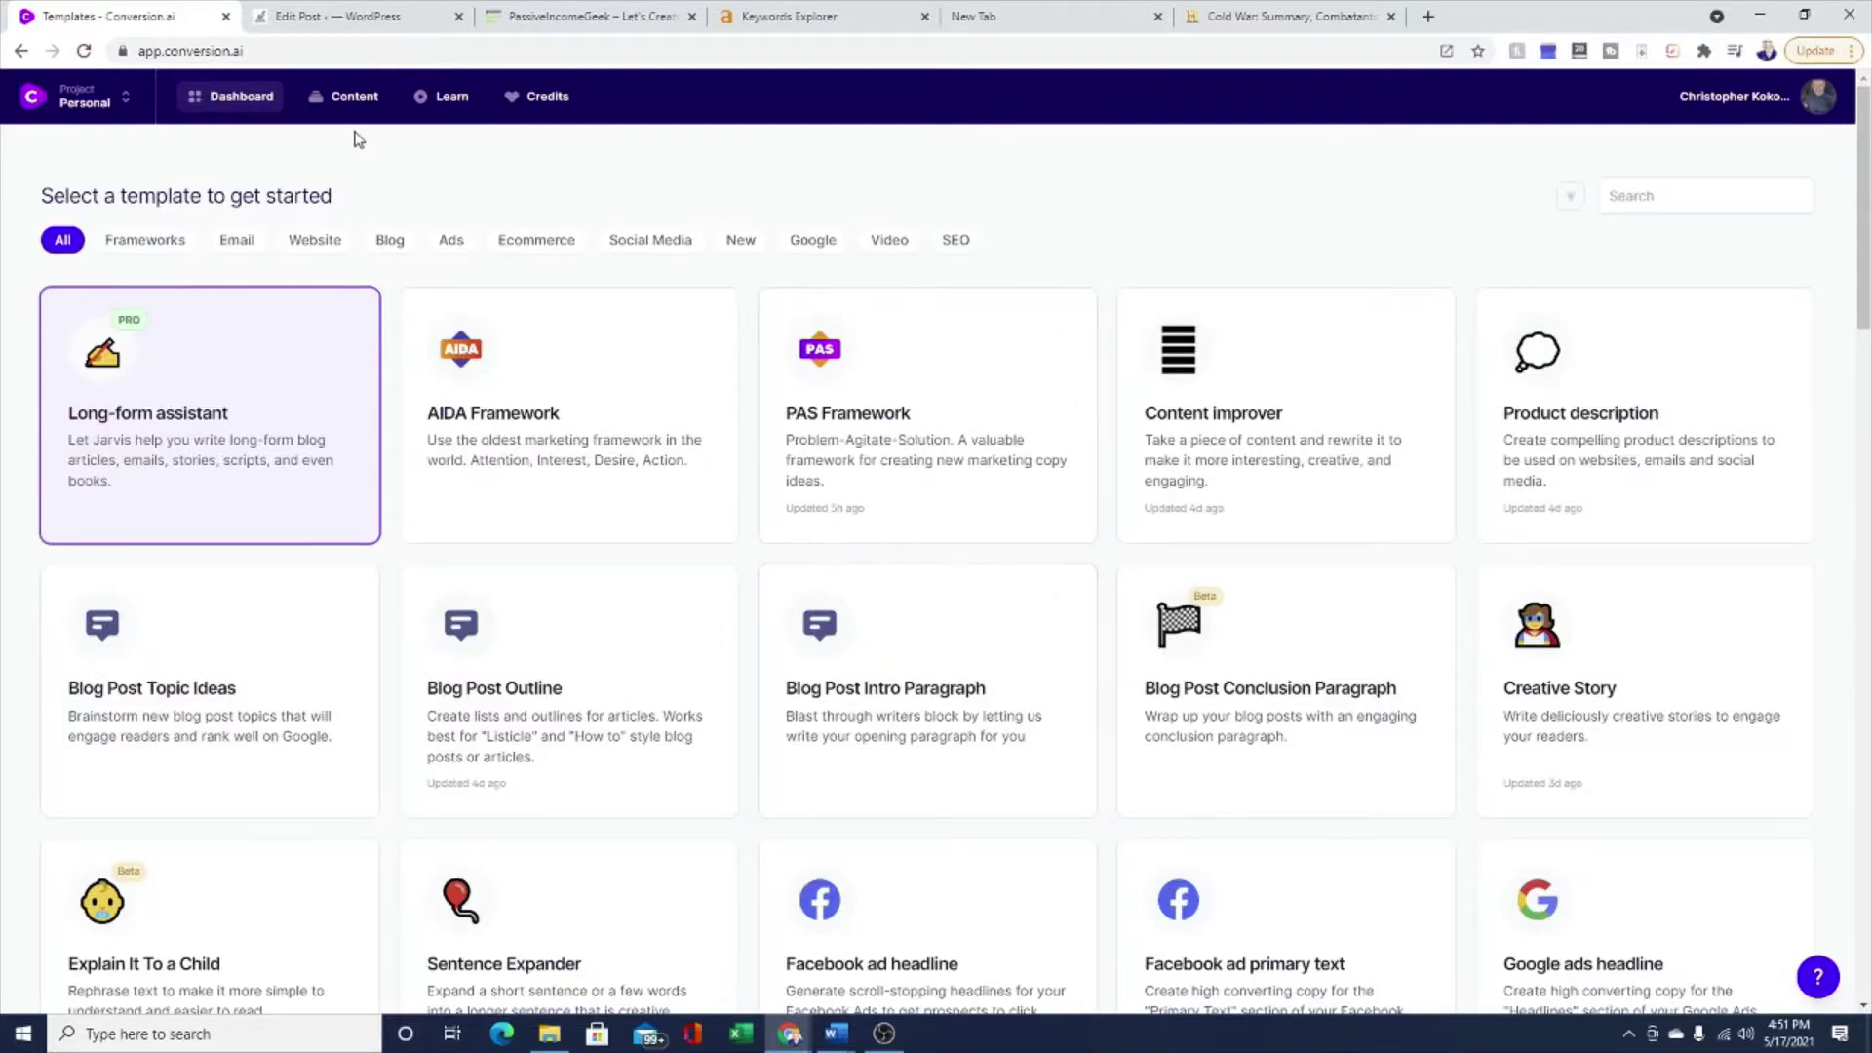
{"action": "scroll", "coordinate": [1649, 537], "scroll_direction": "down", "scroll_amount": 10}
{"action": "scroll", "coordinate": [1671, 547], "scroll_direction": "down", "scroll_amount": 3}
{"action": "scroll", "coordinate": [1706, 572], "scroll_direction": "up", "scroll_amount": 14}
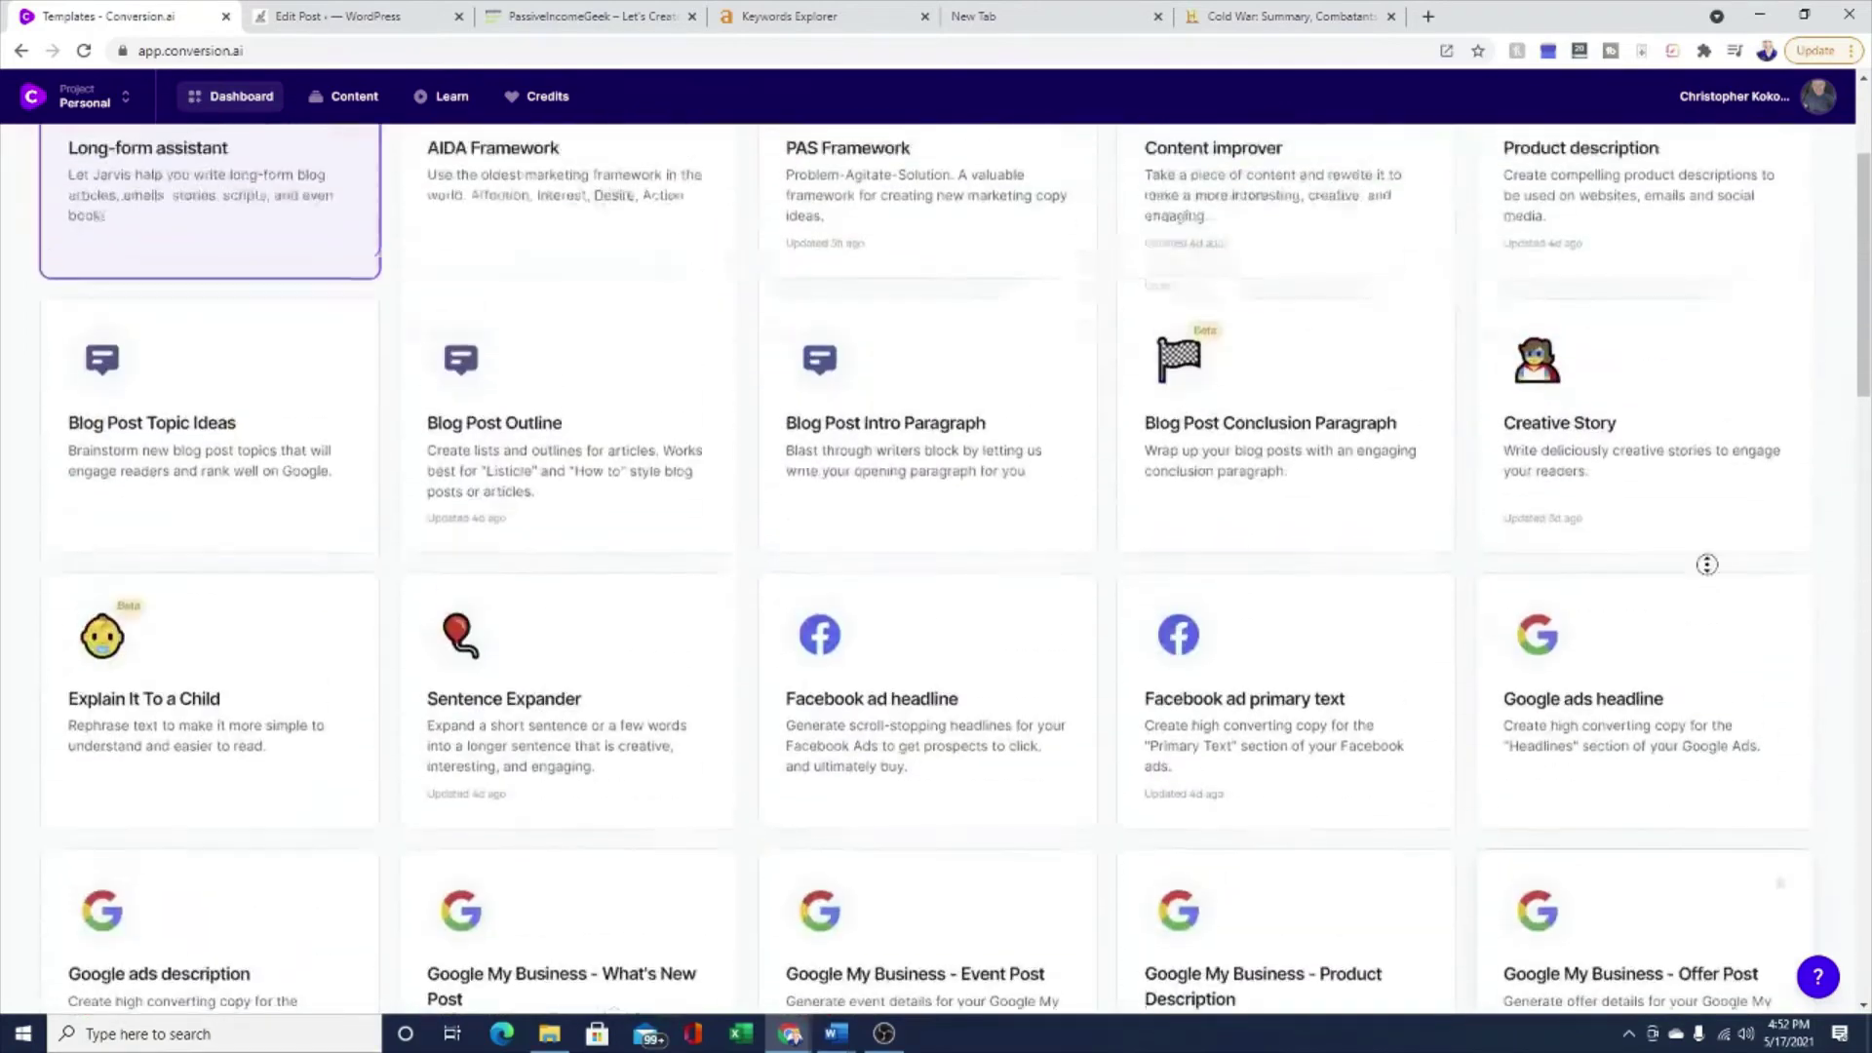
{"action": "scroll", "coordinate": [1715, 597], "scroll_direction": "down", "scroll_amount": 1}
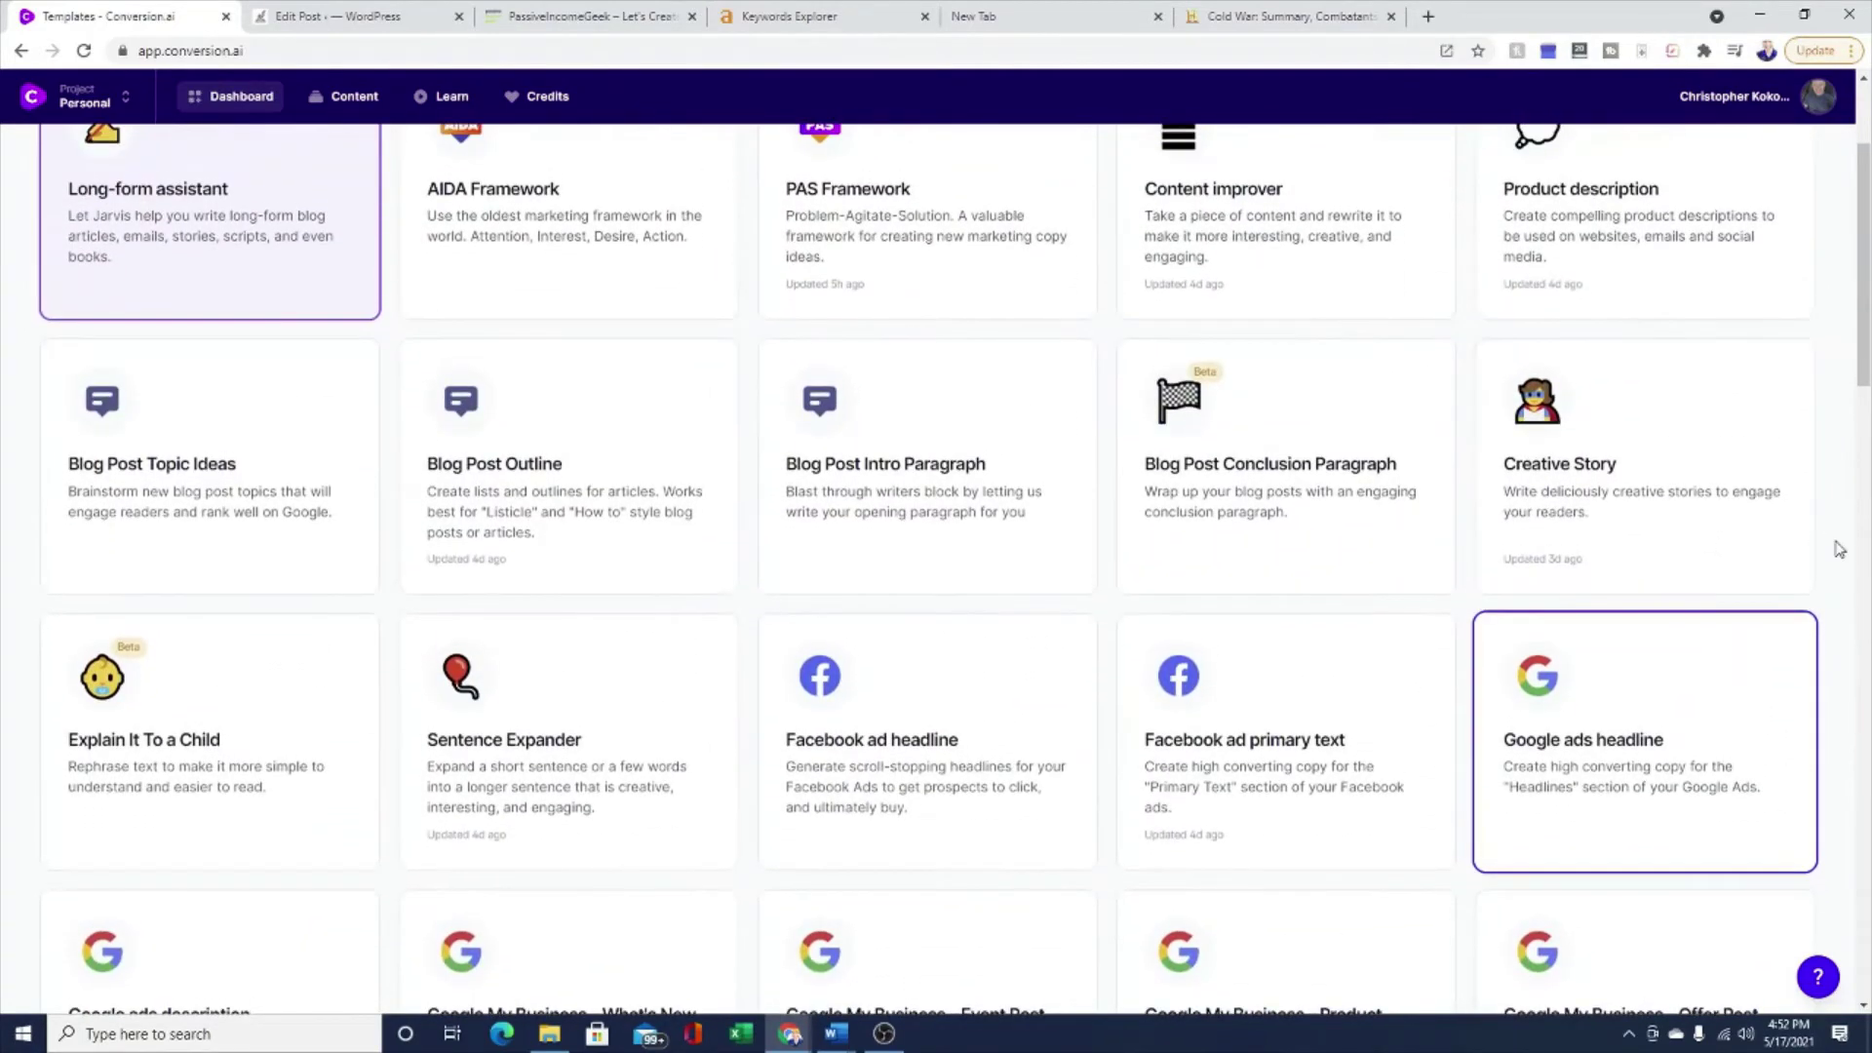
{"action": "scroll", "coordinate": [1833, 560], "scroll_direction": "up", "scroll_amount": 3}
{"action": "scroll", "coordinate": [1833, 561], "scroll_direction": "up", "scroll_amount": 1}
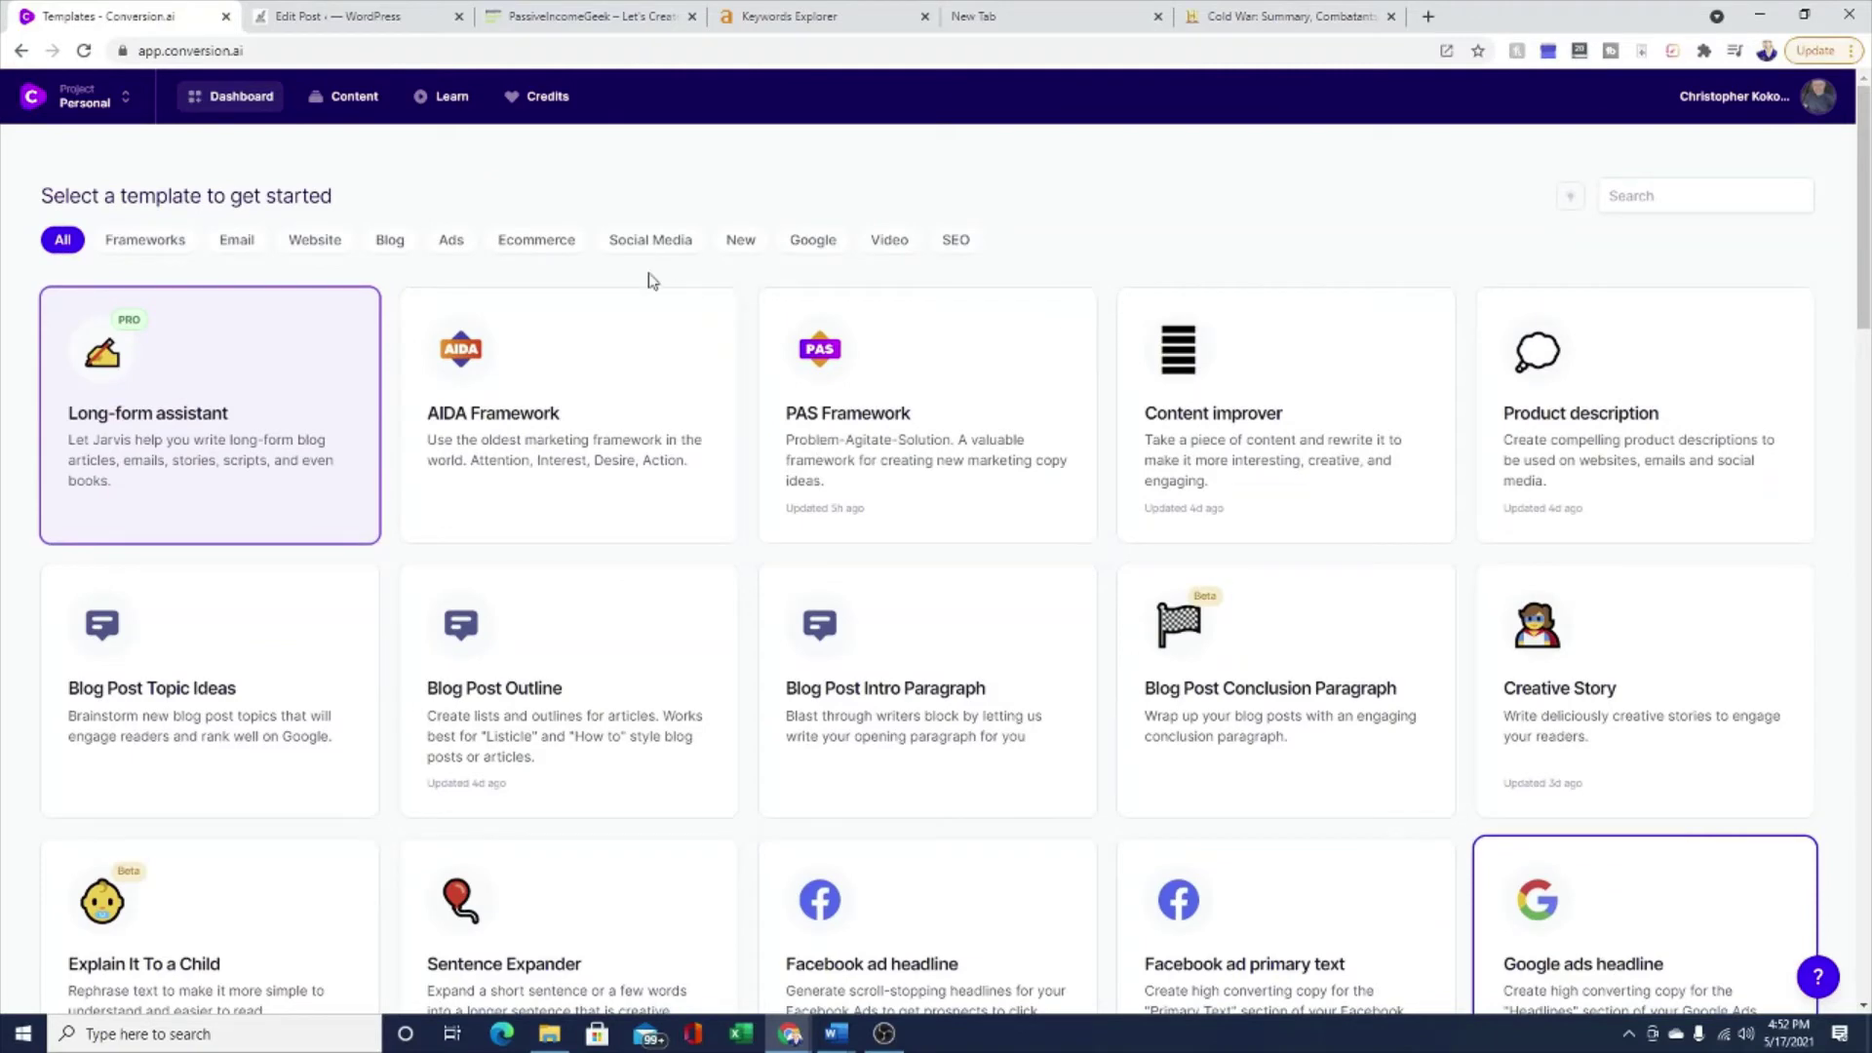
- View the six saved documents under Content, then go back to the Dashboard templates
{"action": "left_click", "coordinate": [354, 96]}
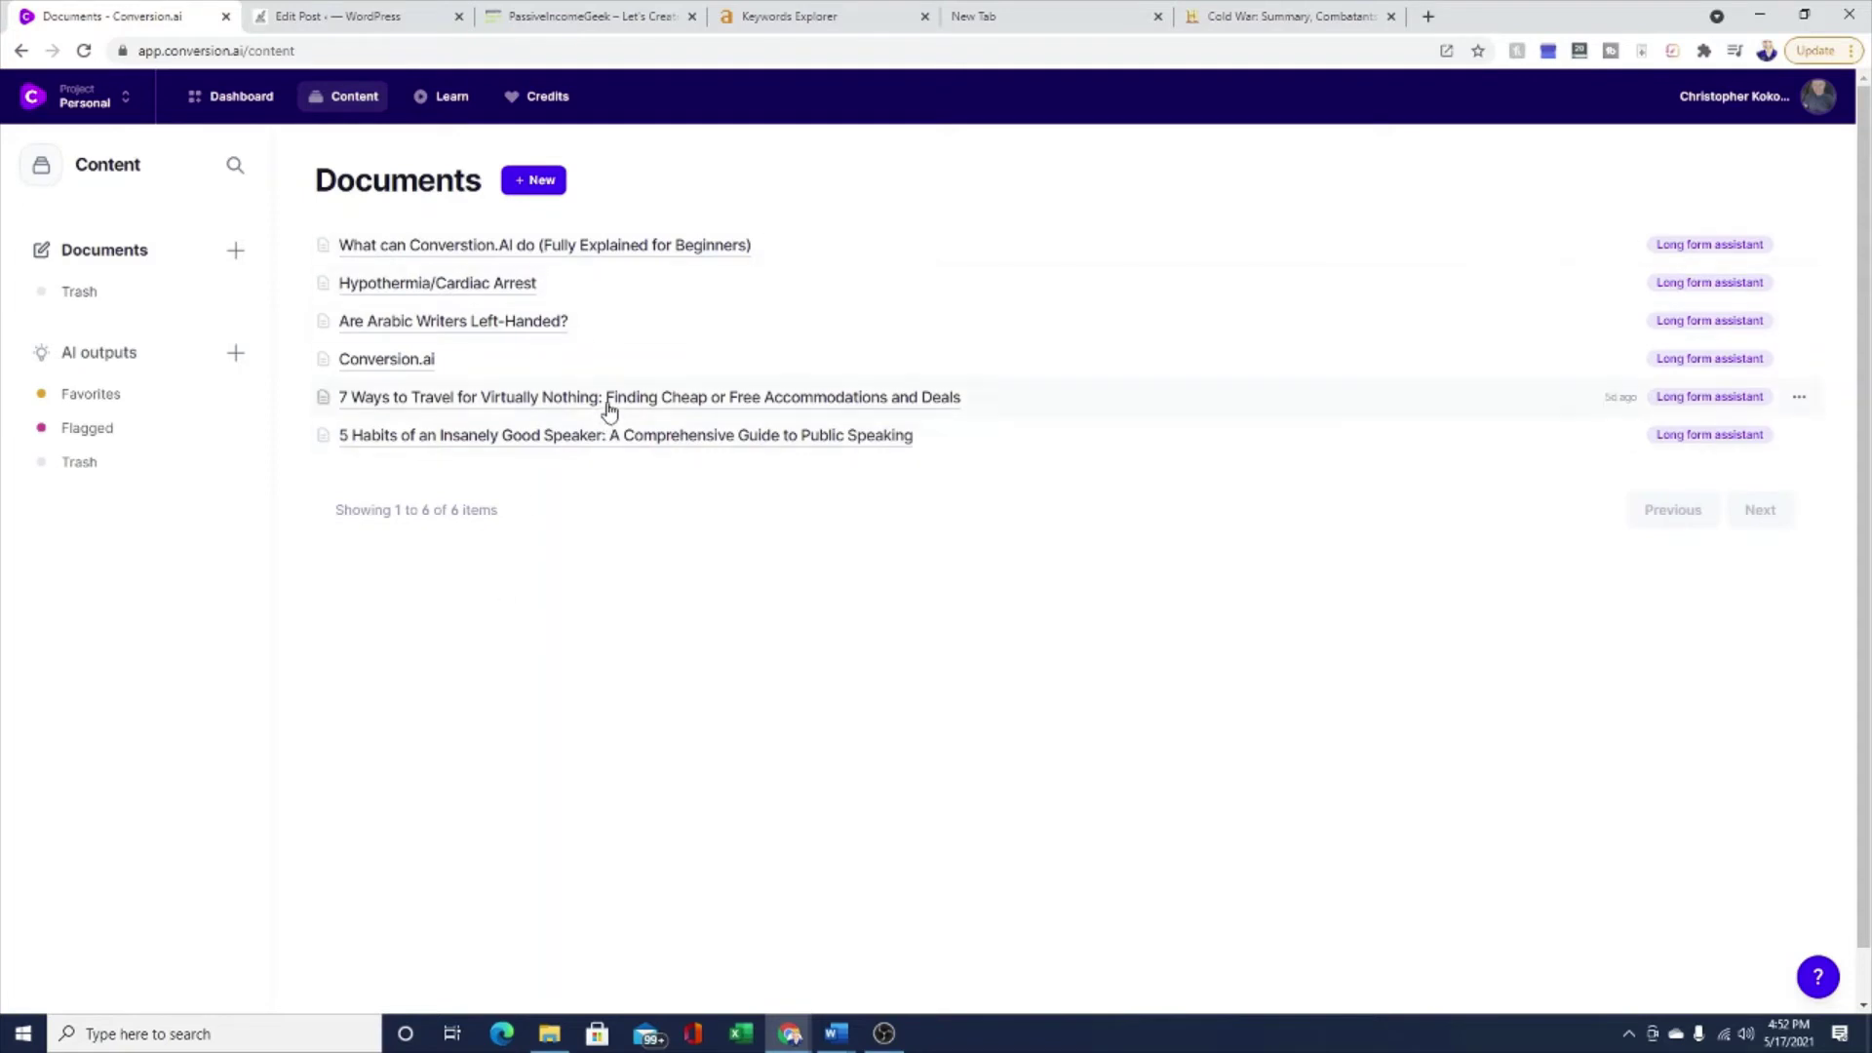
{"action": "left_click", "coordinate": [228, 108]}
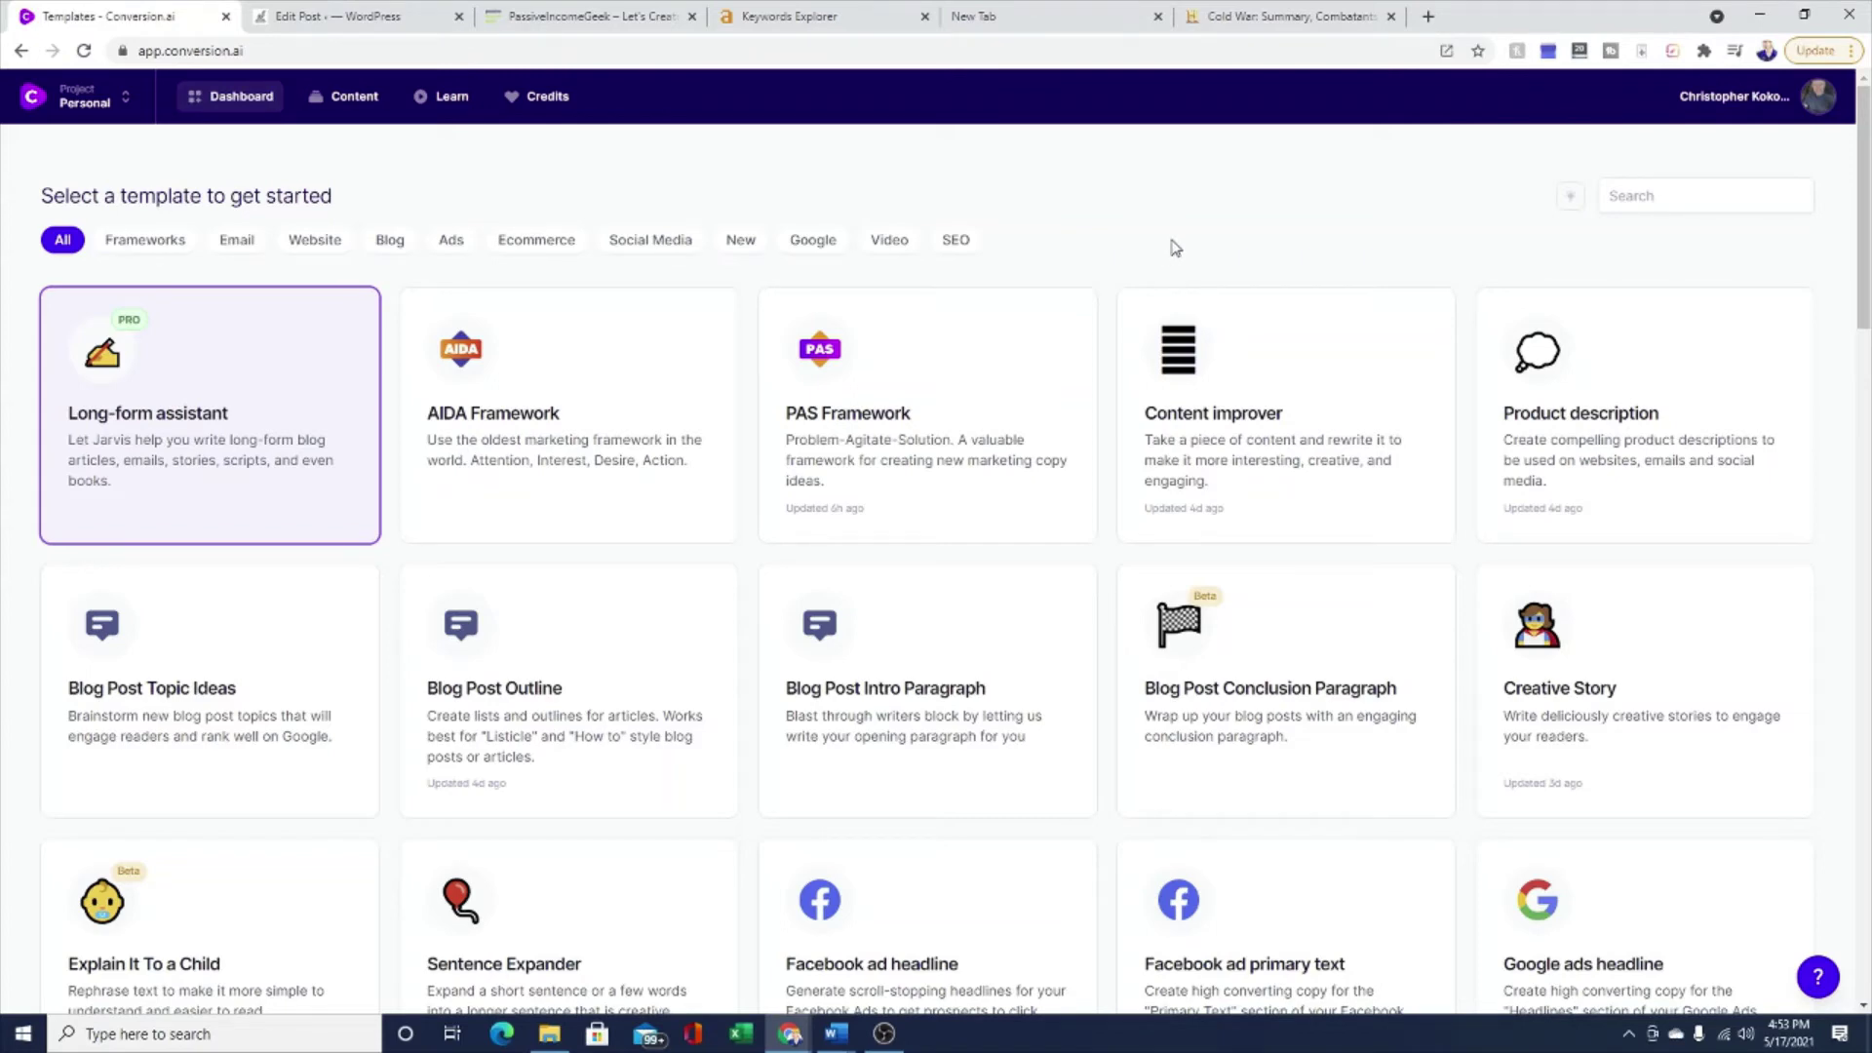
- Scroll down the gallery to Press Release Title & Intro, Quora Answers and the beta Text Summarizer
{"action": "scroll", "coordinate": [1157, 251], "scroll_direction": "down", "scroll_amount": 3}
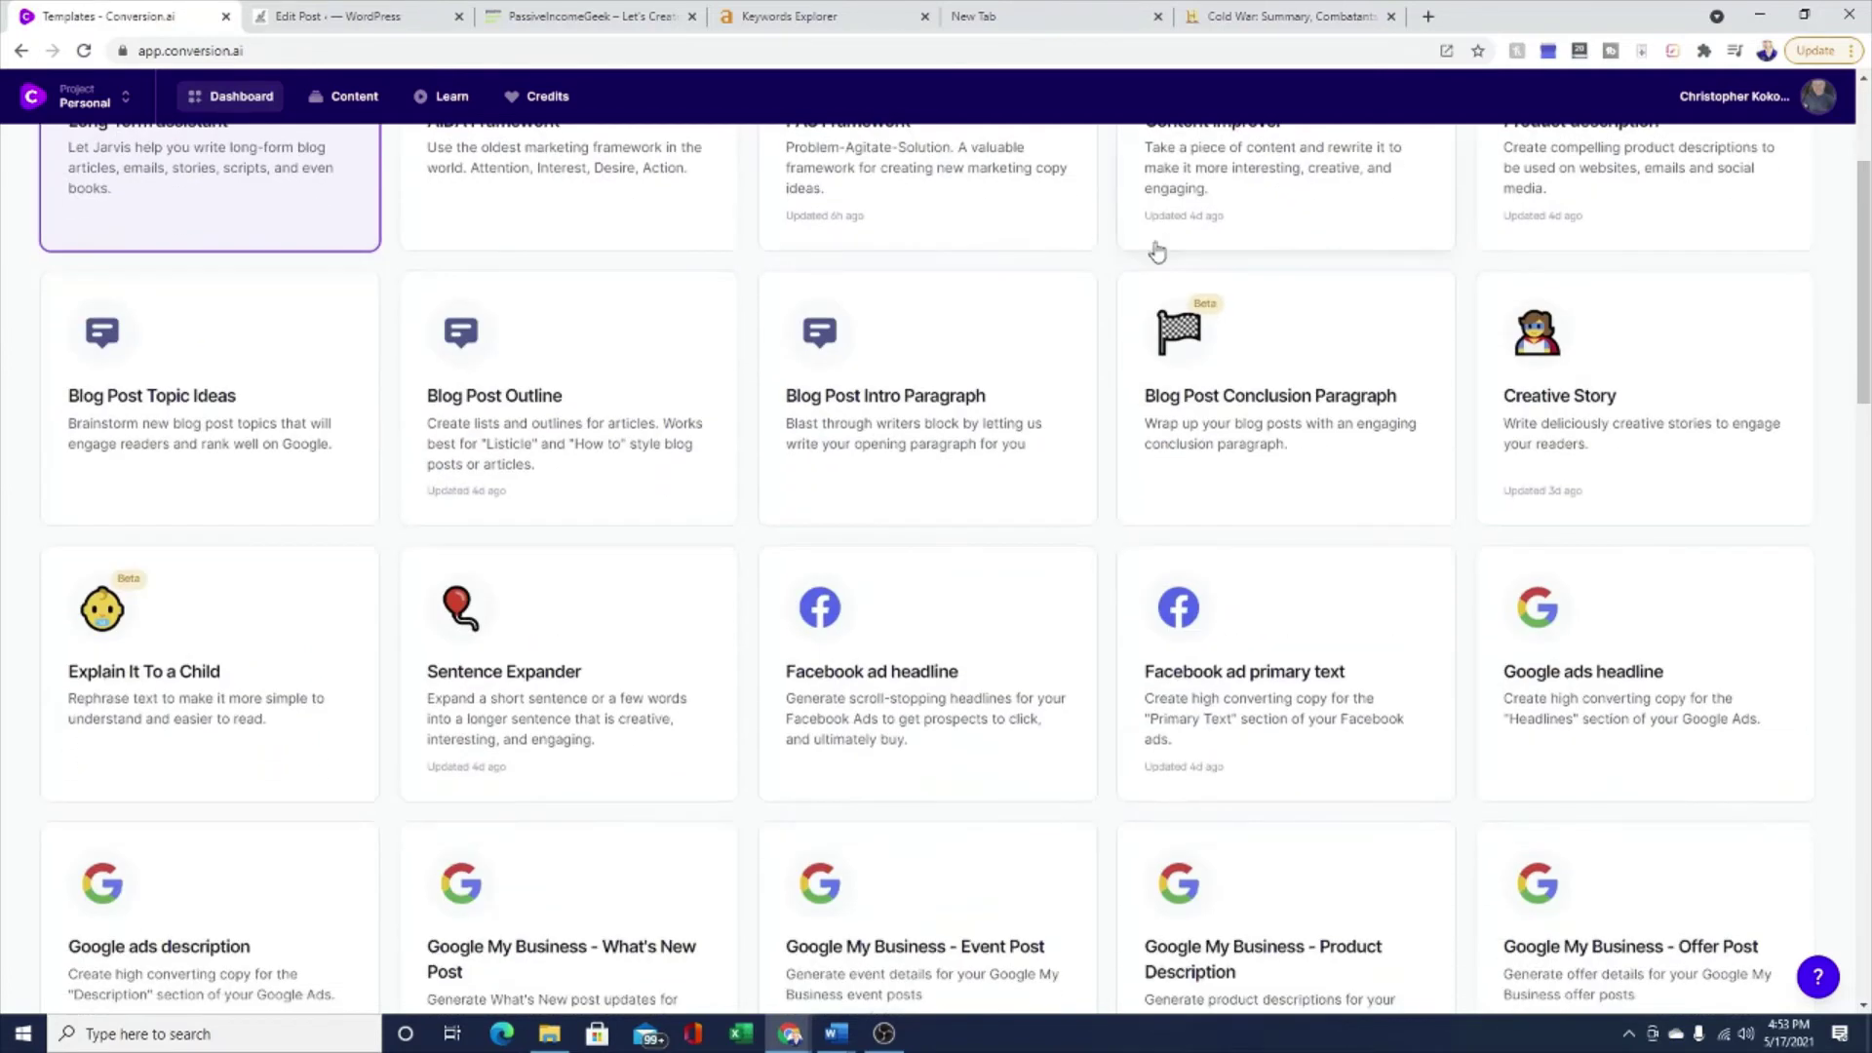
{"action": "scroll", "coordinate": [1155, 252], "scroll_direction": "down", "scroll_amount": 3}
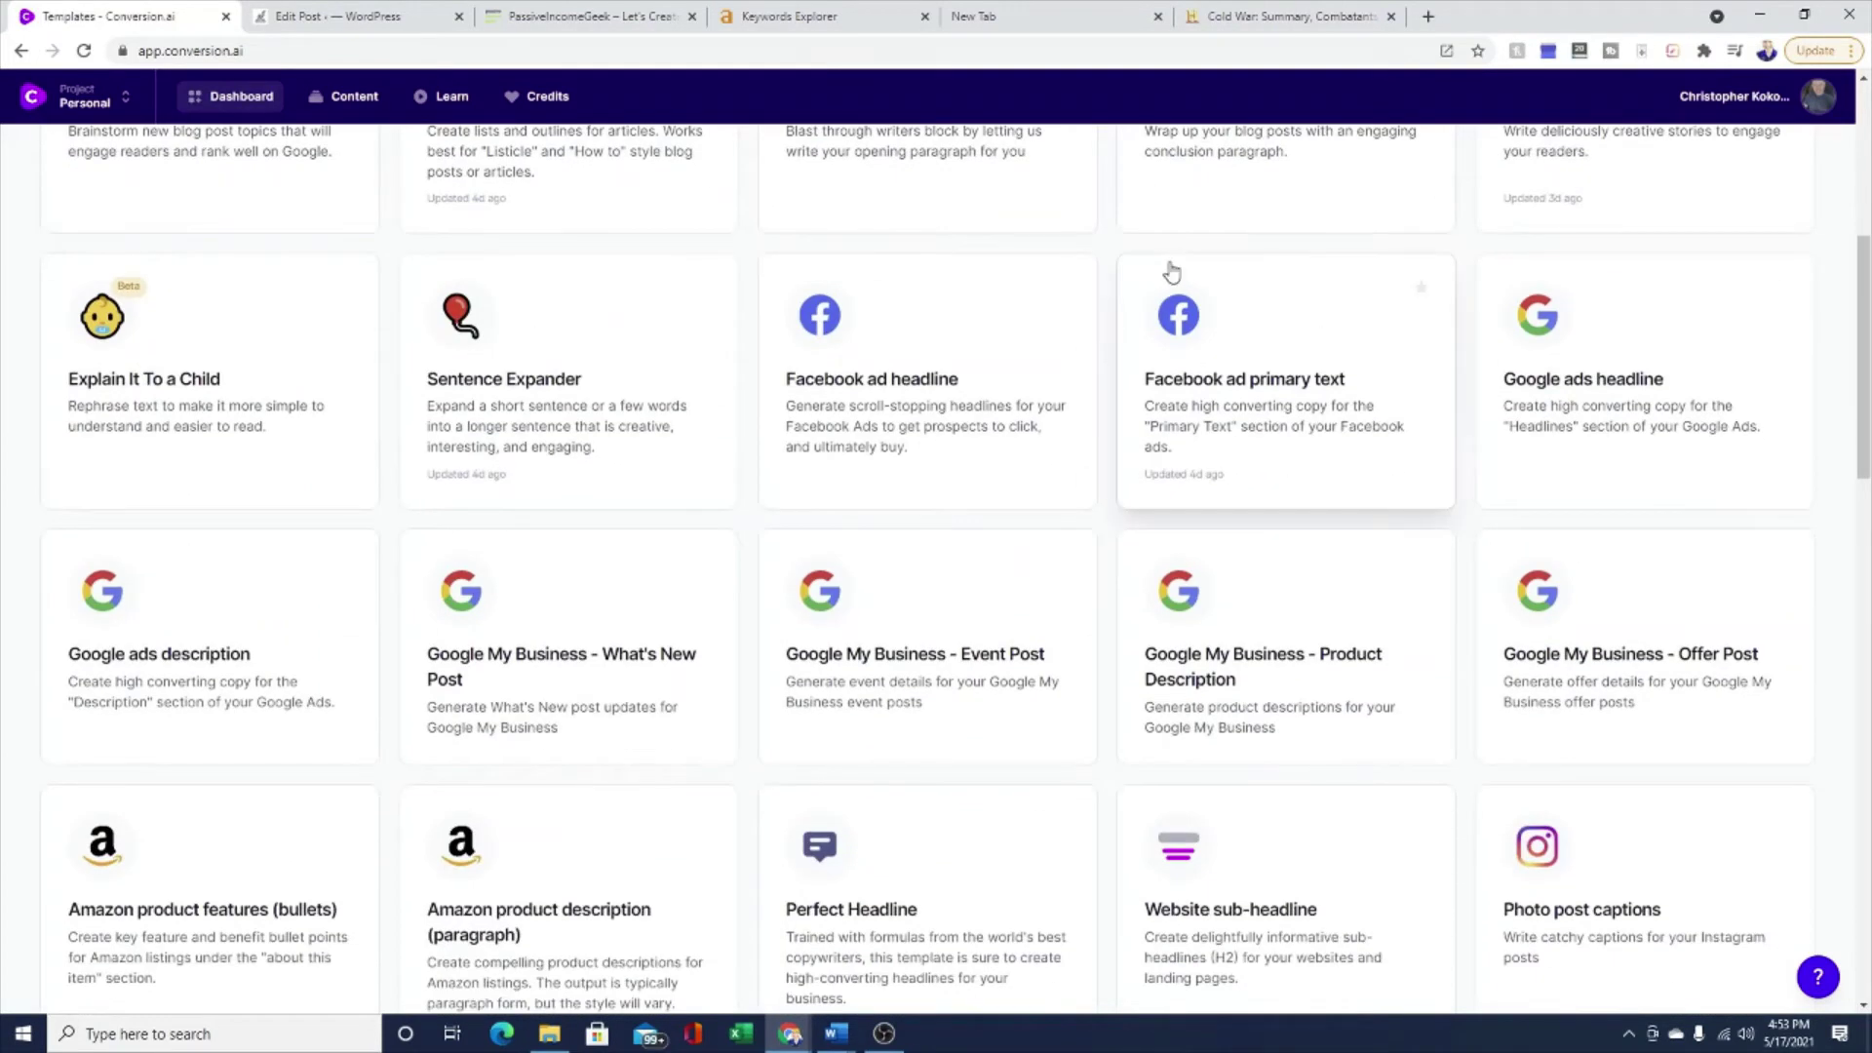
{"action": "scroll", "coordinate": [1170, 273], "scroll_direction": "down", "scroll_amount": 2}
{"action": "scroll", "coordinate": [1175, 283], "scroll_direction": "down", "scroll_amount": 10}
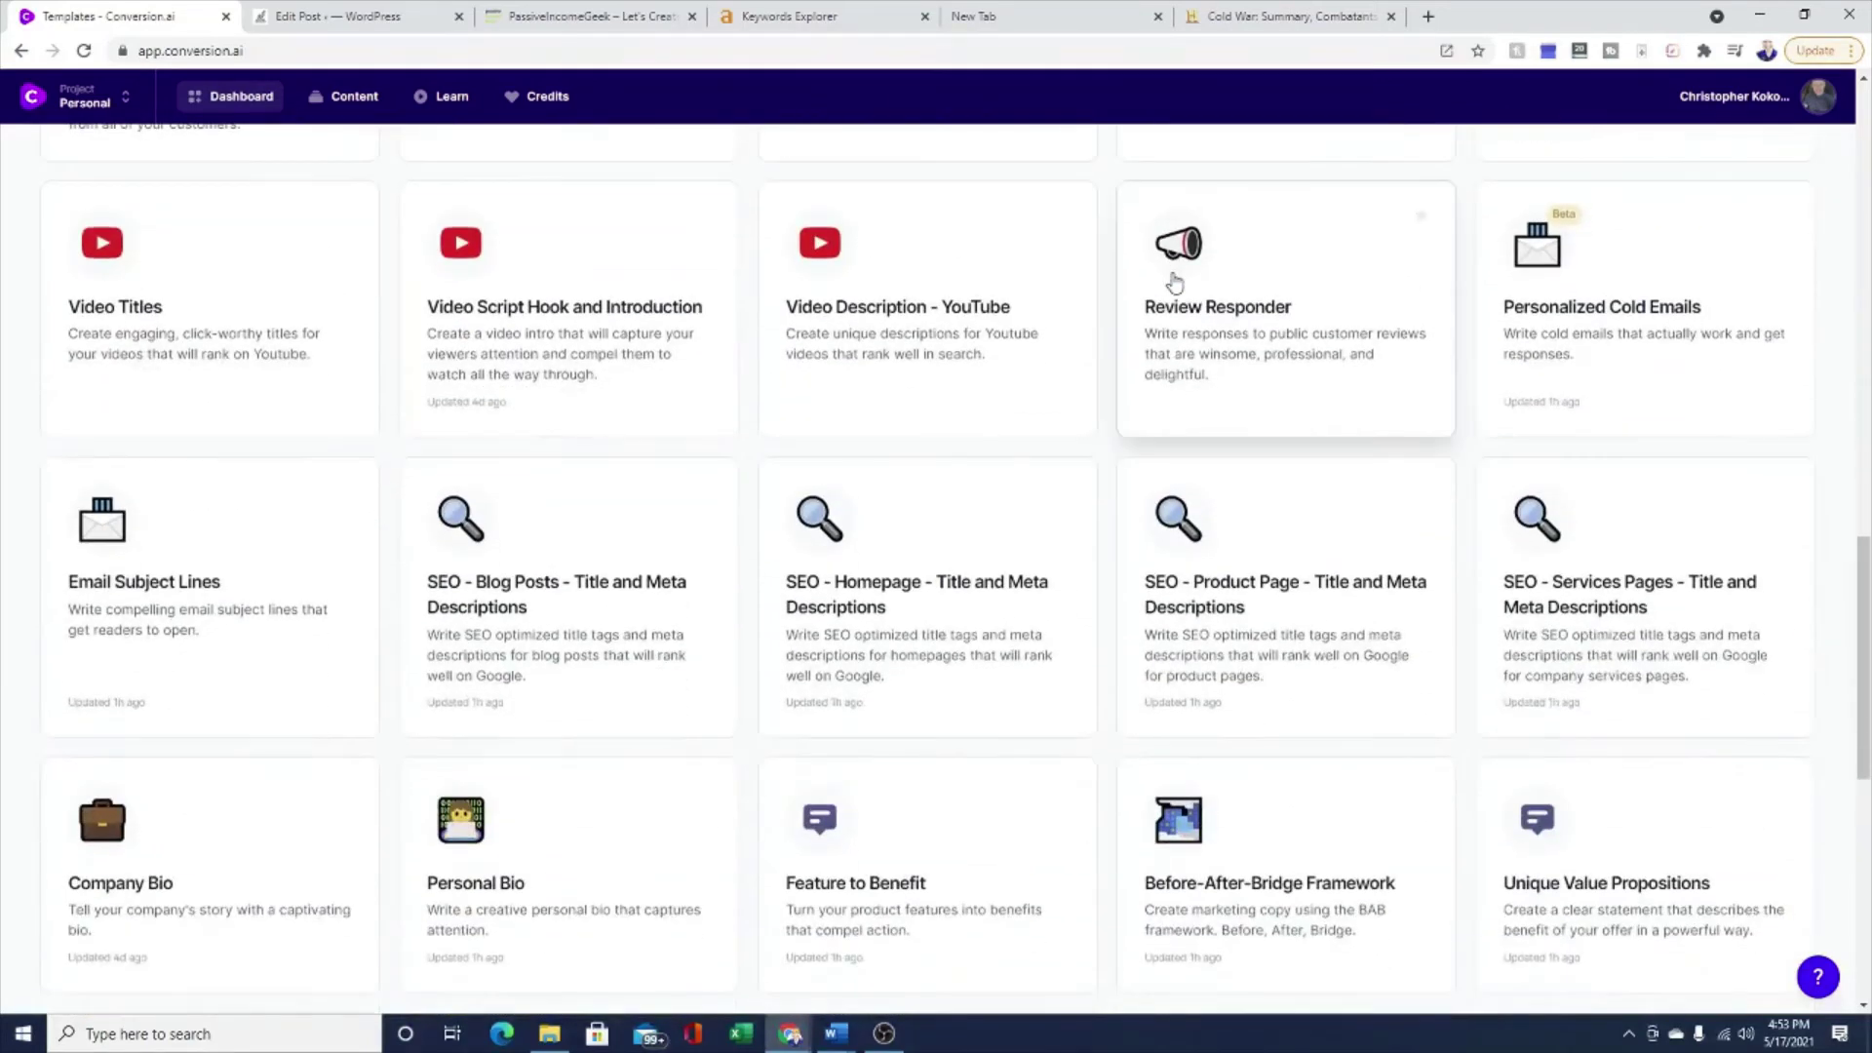
{"action": "scroll", "coordinate": [1175, 283], "scroll_direction": "down", "scroll_amount": 9}
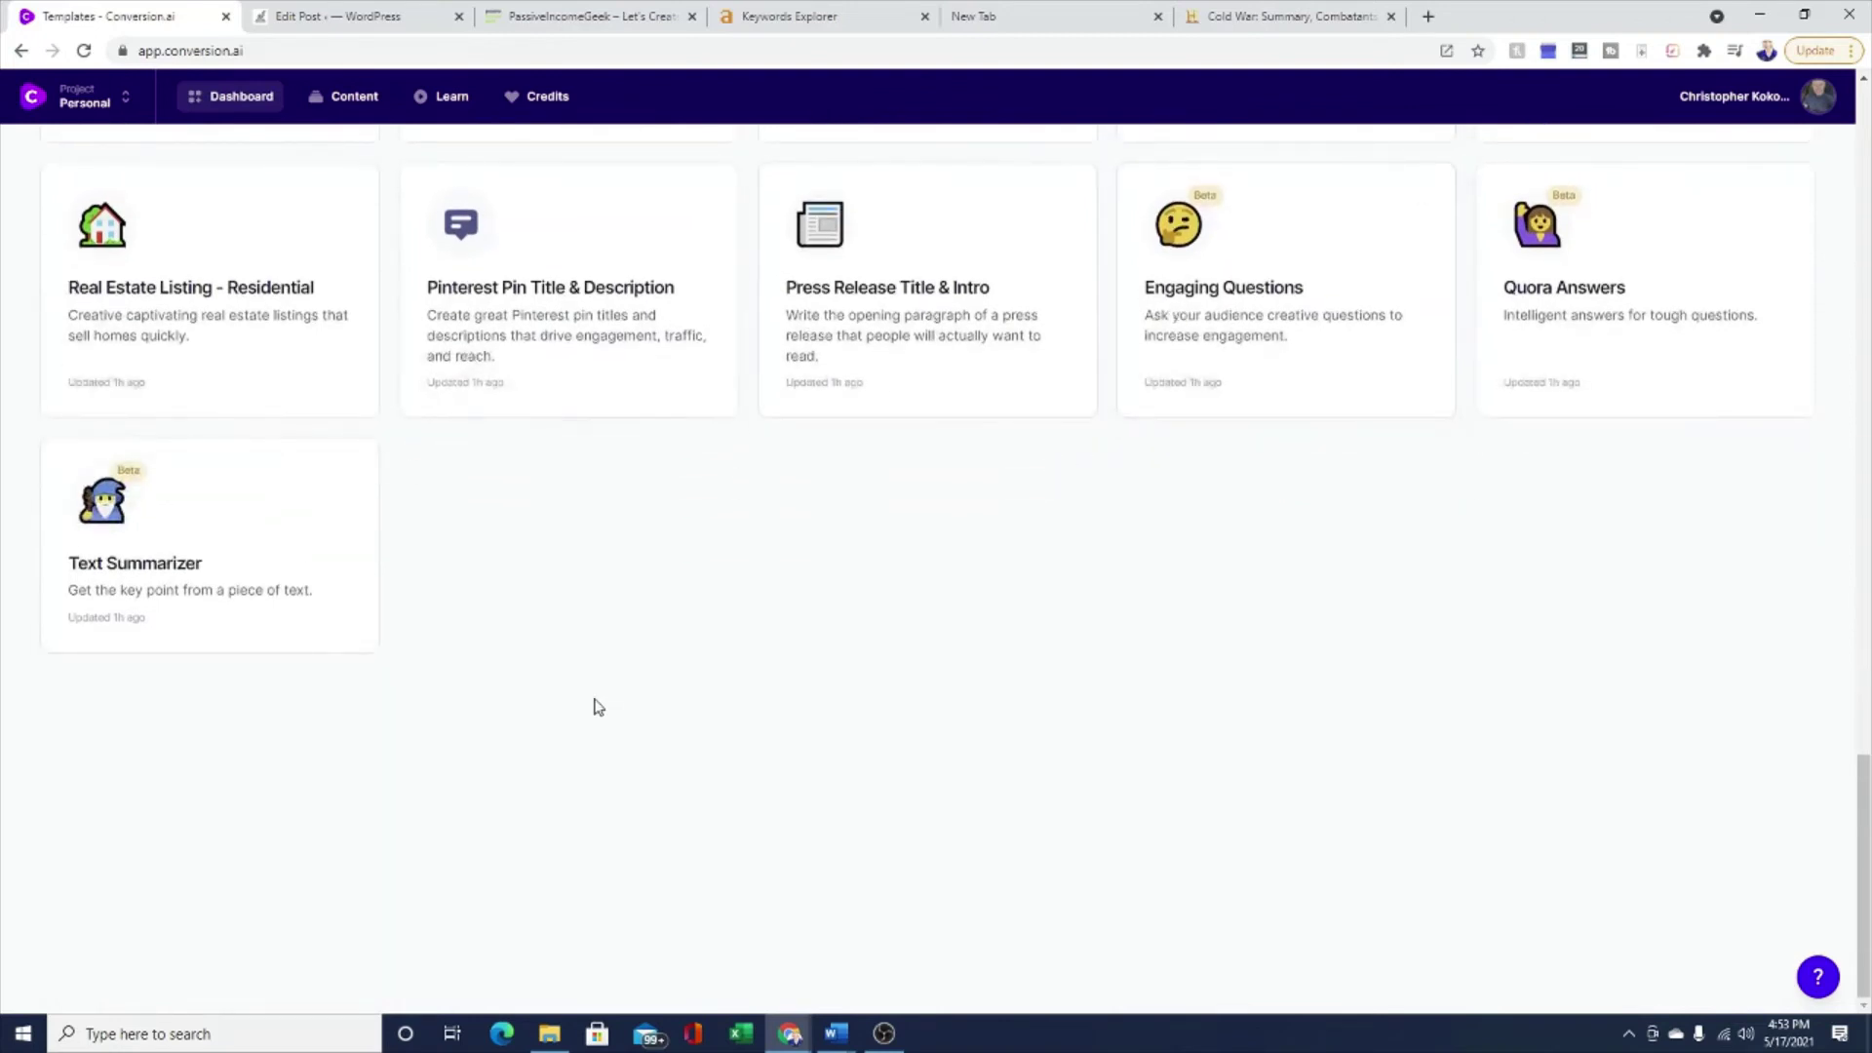
{"action": "scroll", "coordinate": [595, 697], "scroll_direction": "up", "scroll_amount": 1}
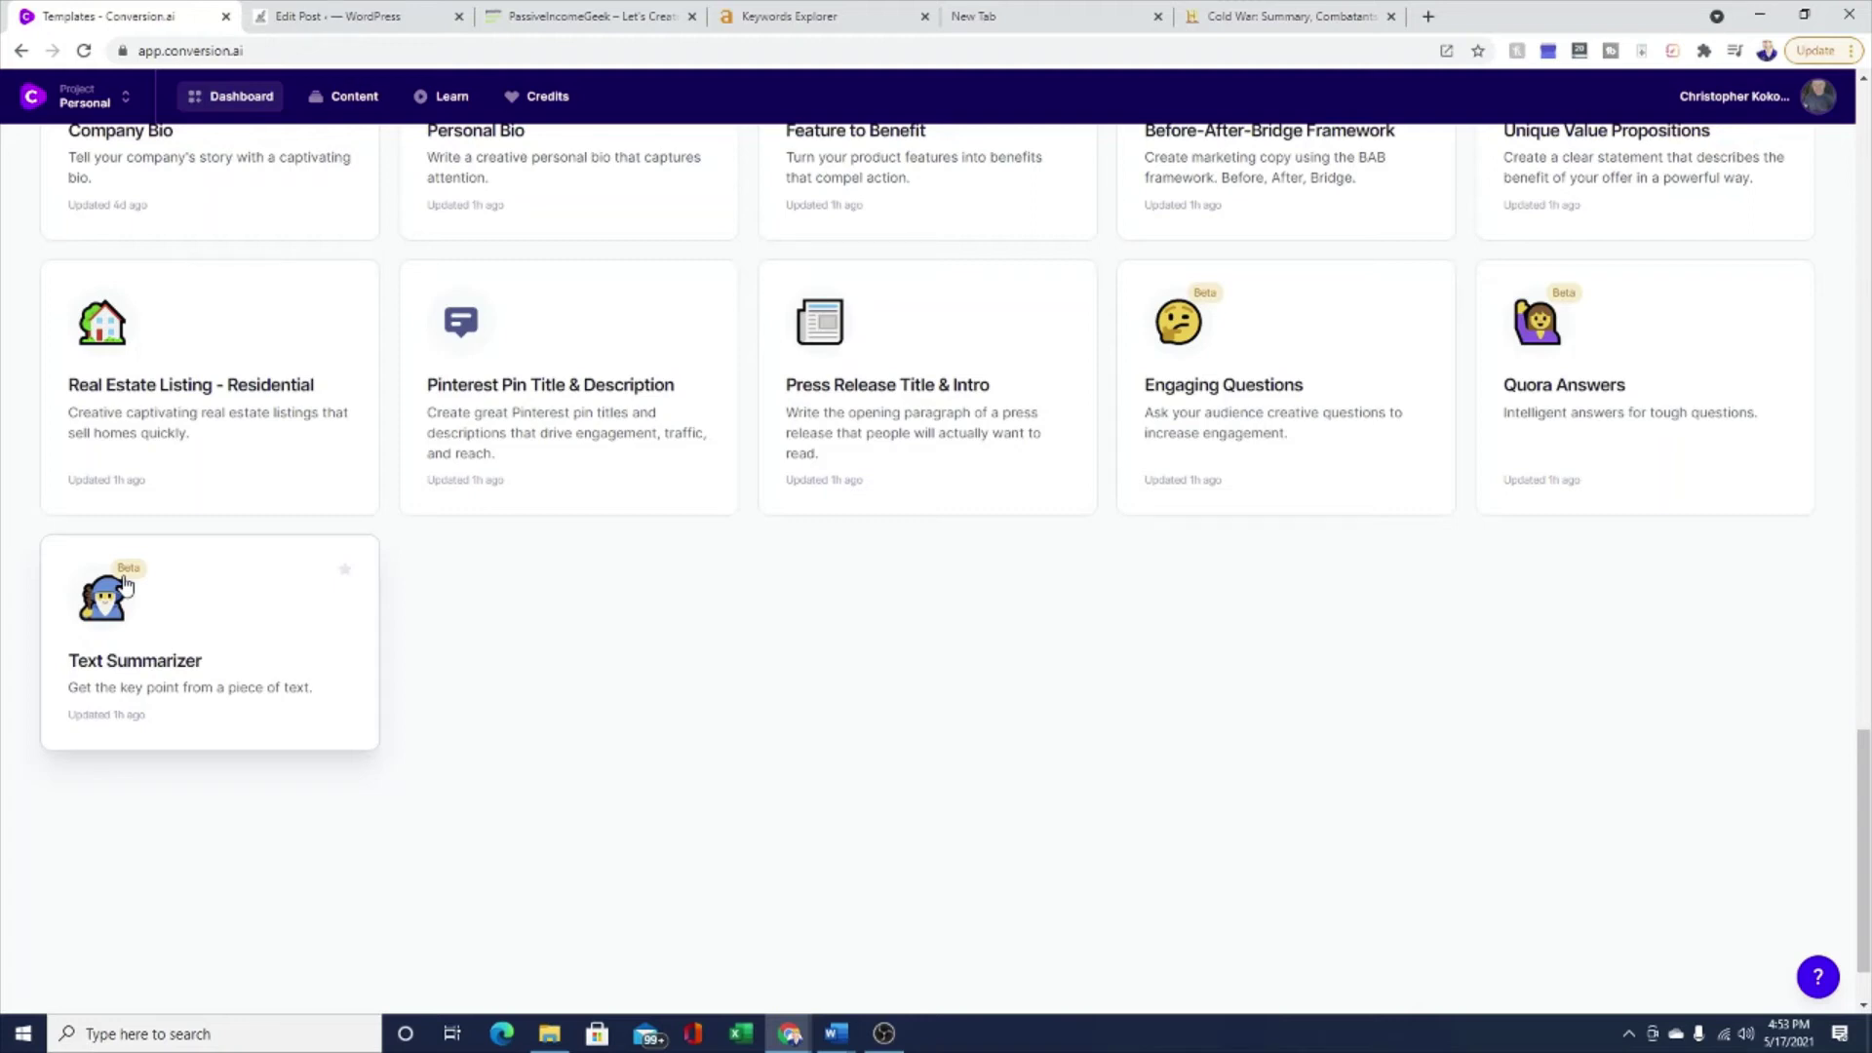
{"action": "scroll", "coordinate": [914, 781], "scroll_direction": "up", "scroll_amount": 3}
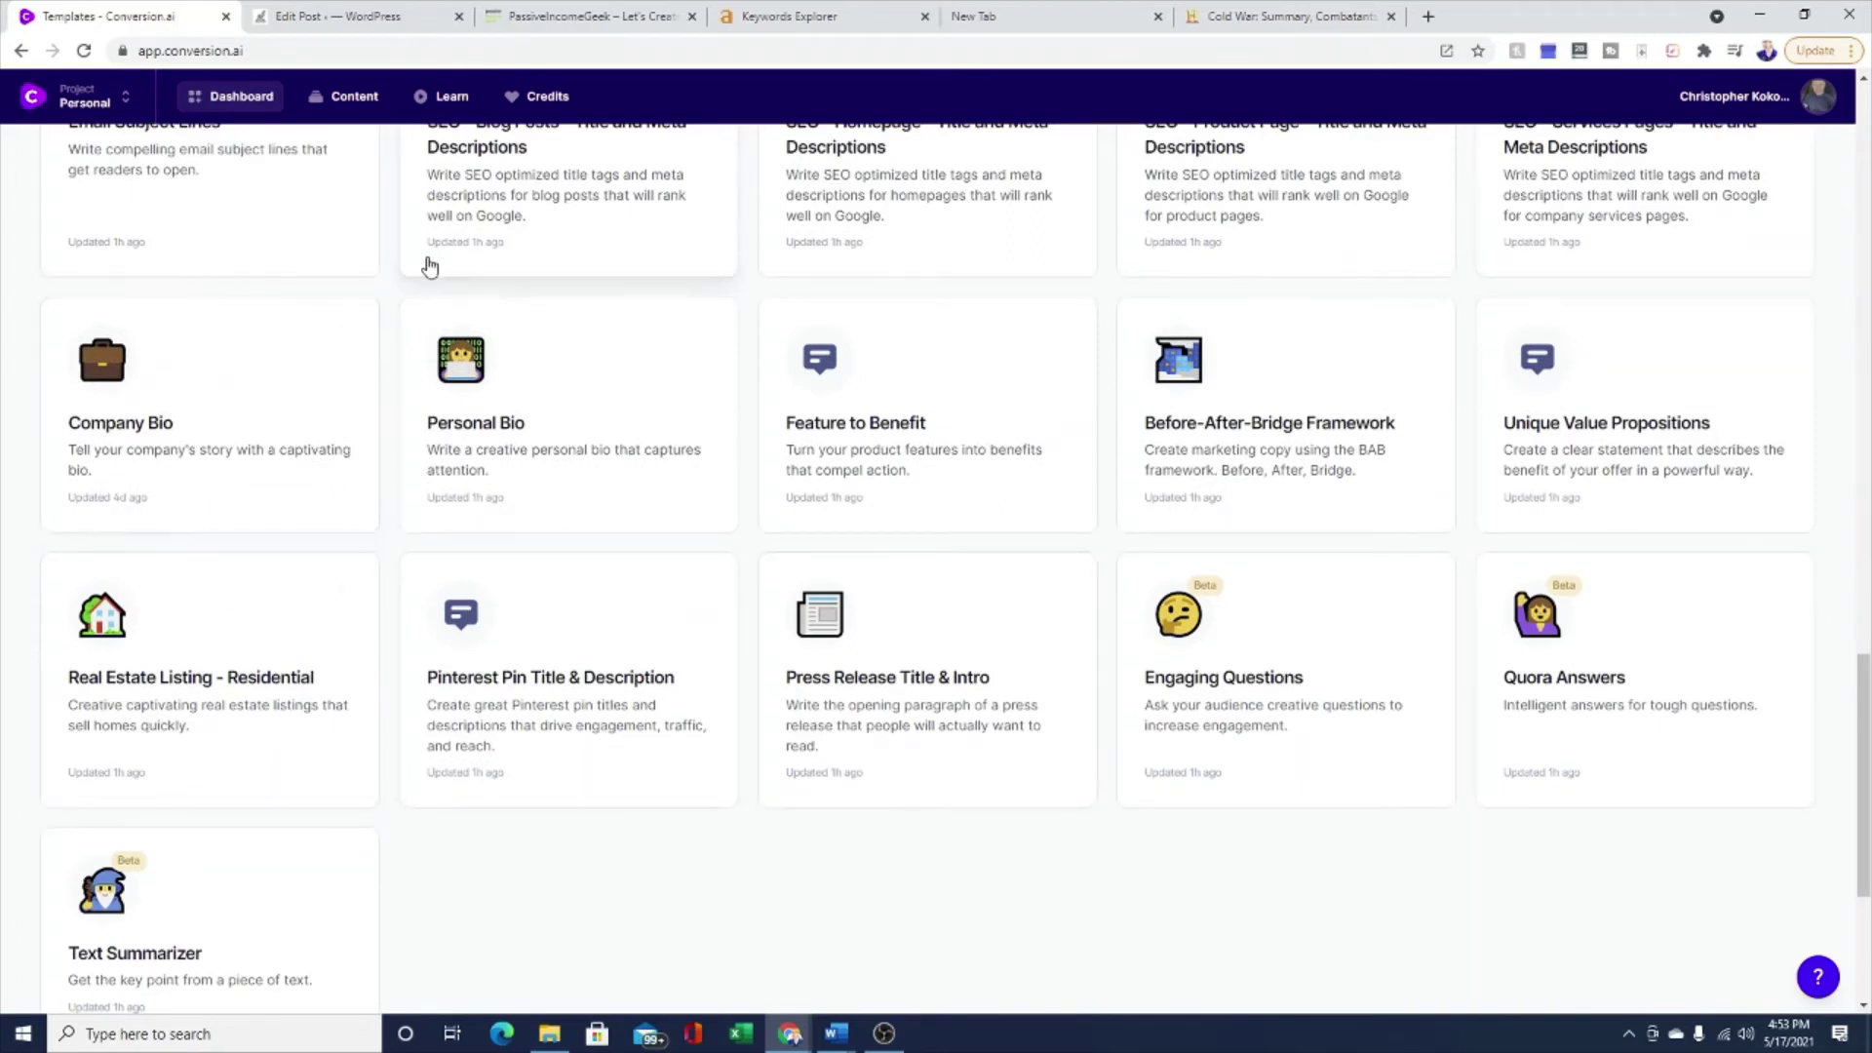
{"action": "scroll", "coordinate": [898, 614], "scroll_direction": "down", "scroll_amount": 2}
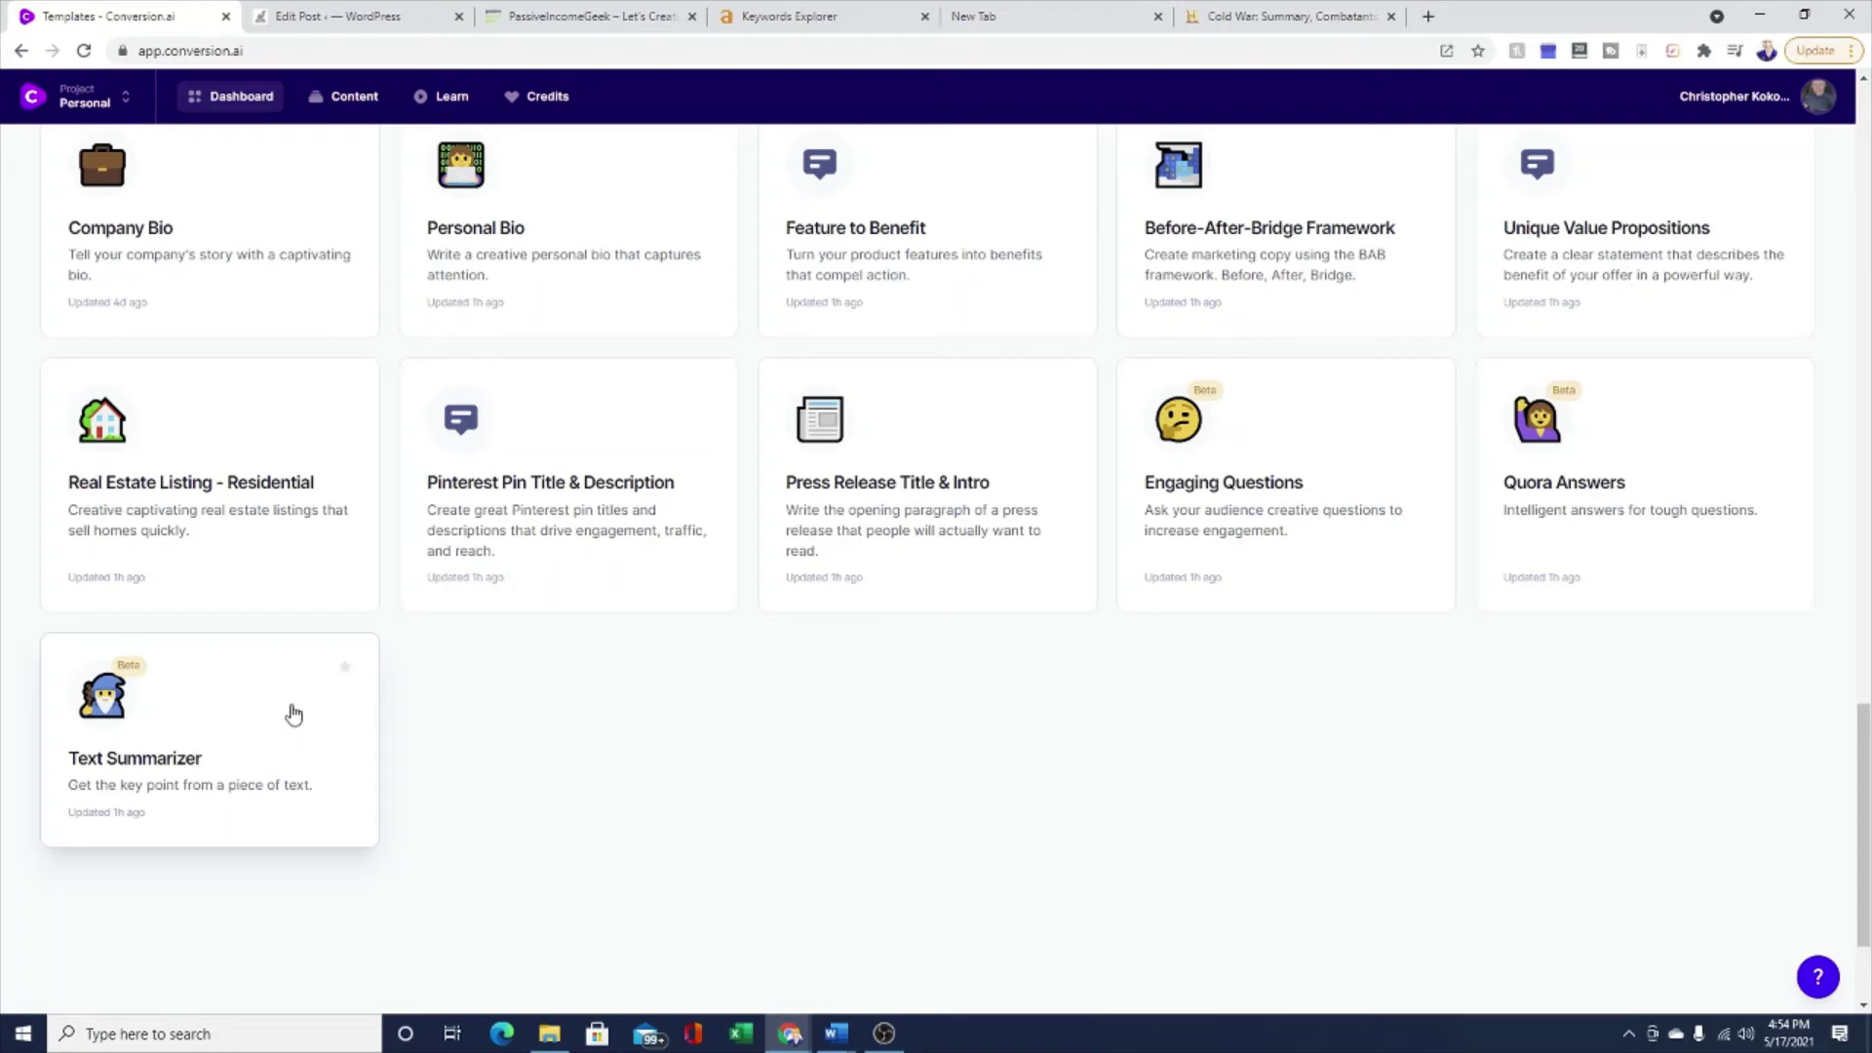
- Open the Text Summarizer template and select the sample Cold War paragraph to review it
{"action": "left_click", "coordinate": [158, 757]}
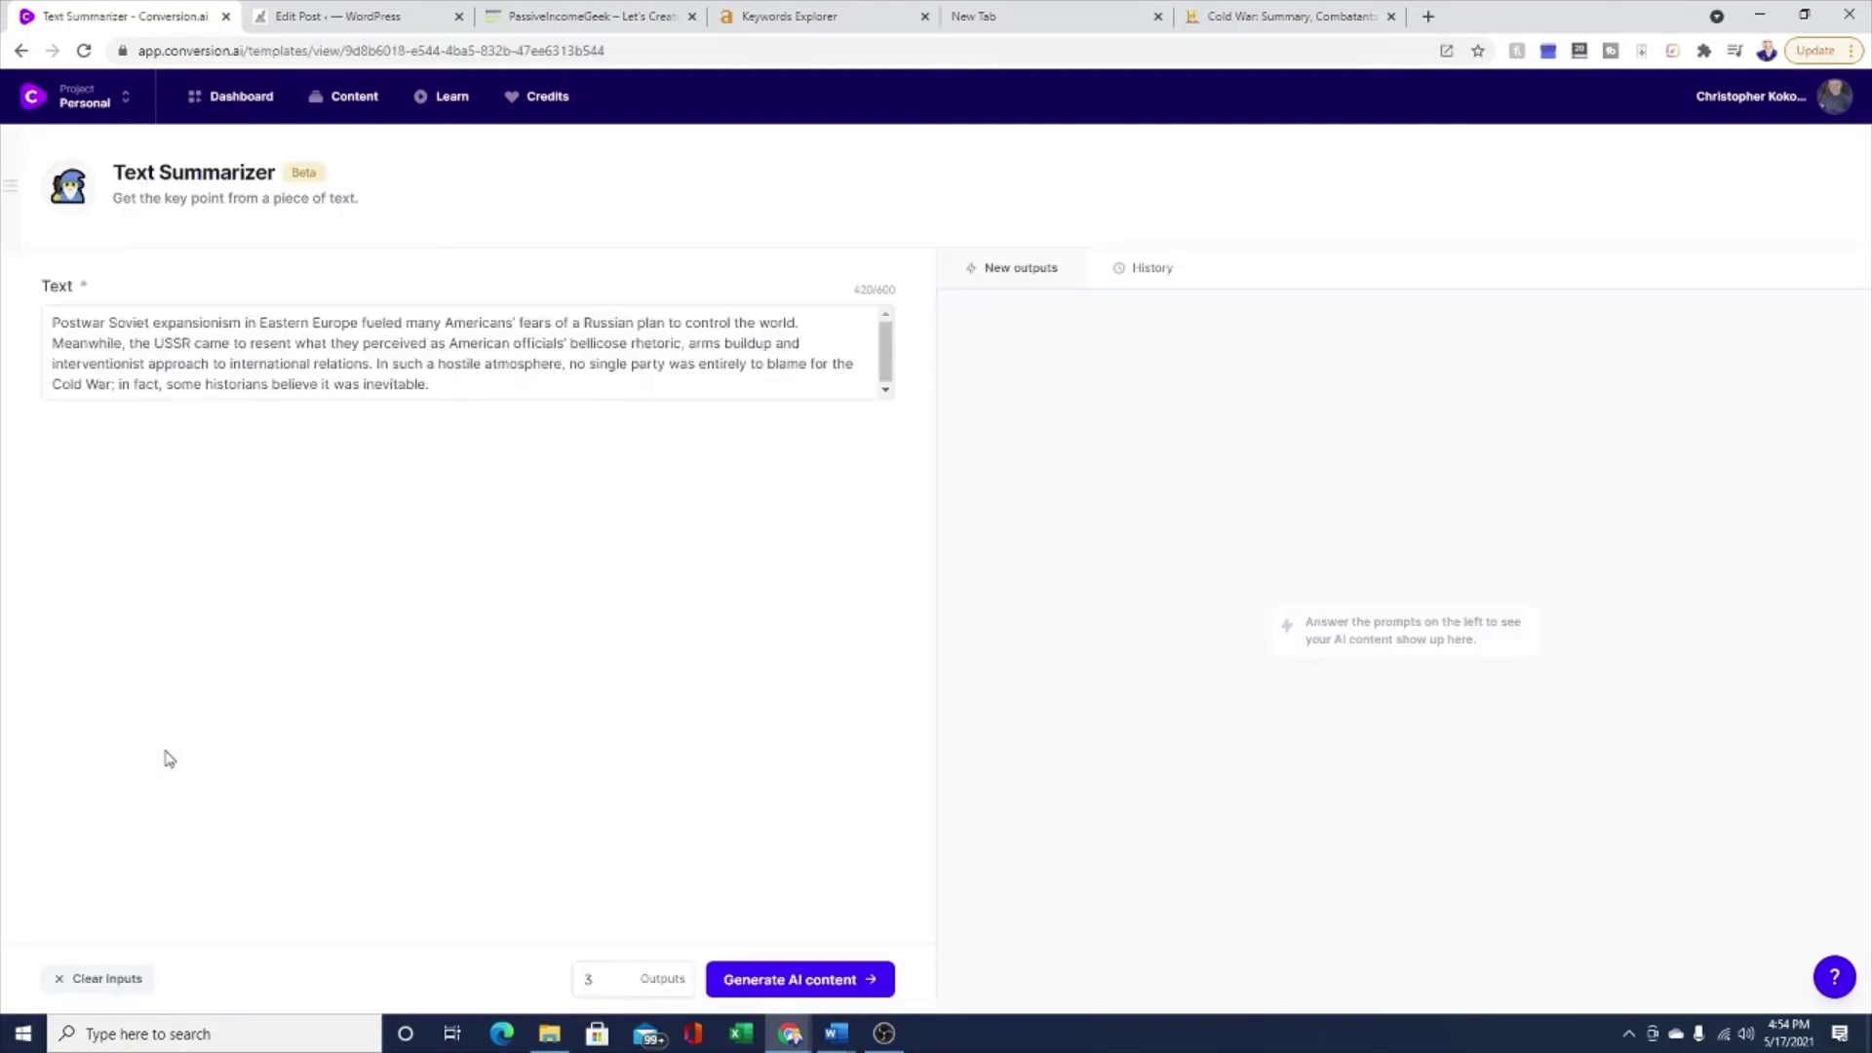
{"action": "left_click", "coordinate": [420, 384]}
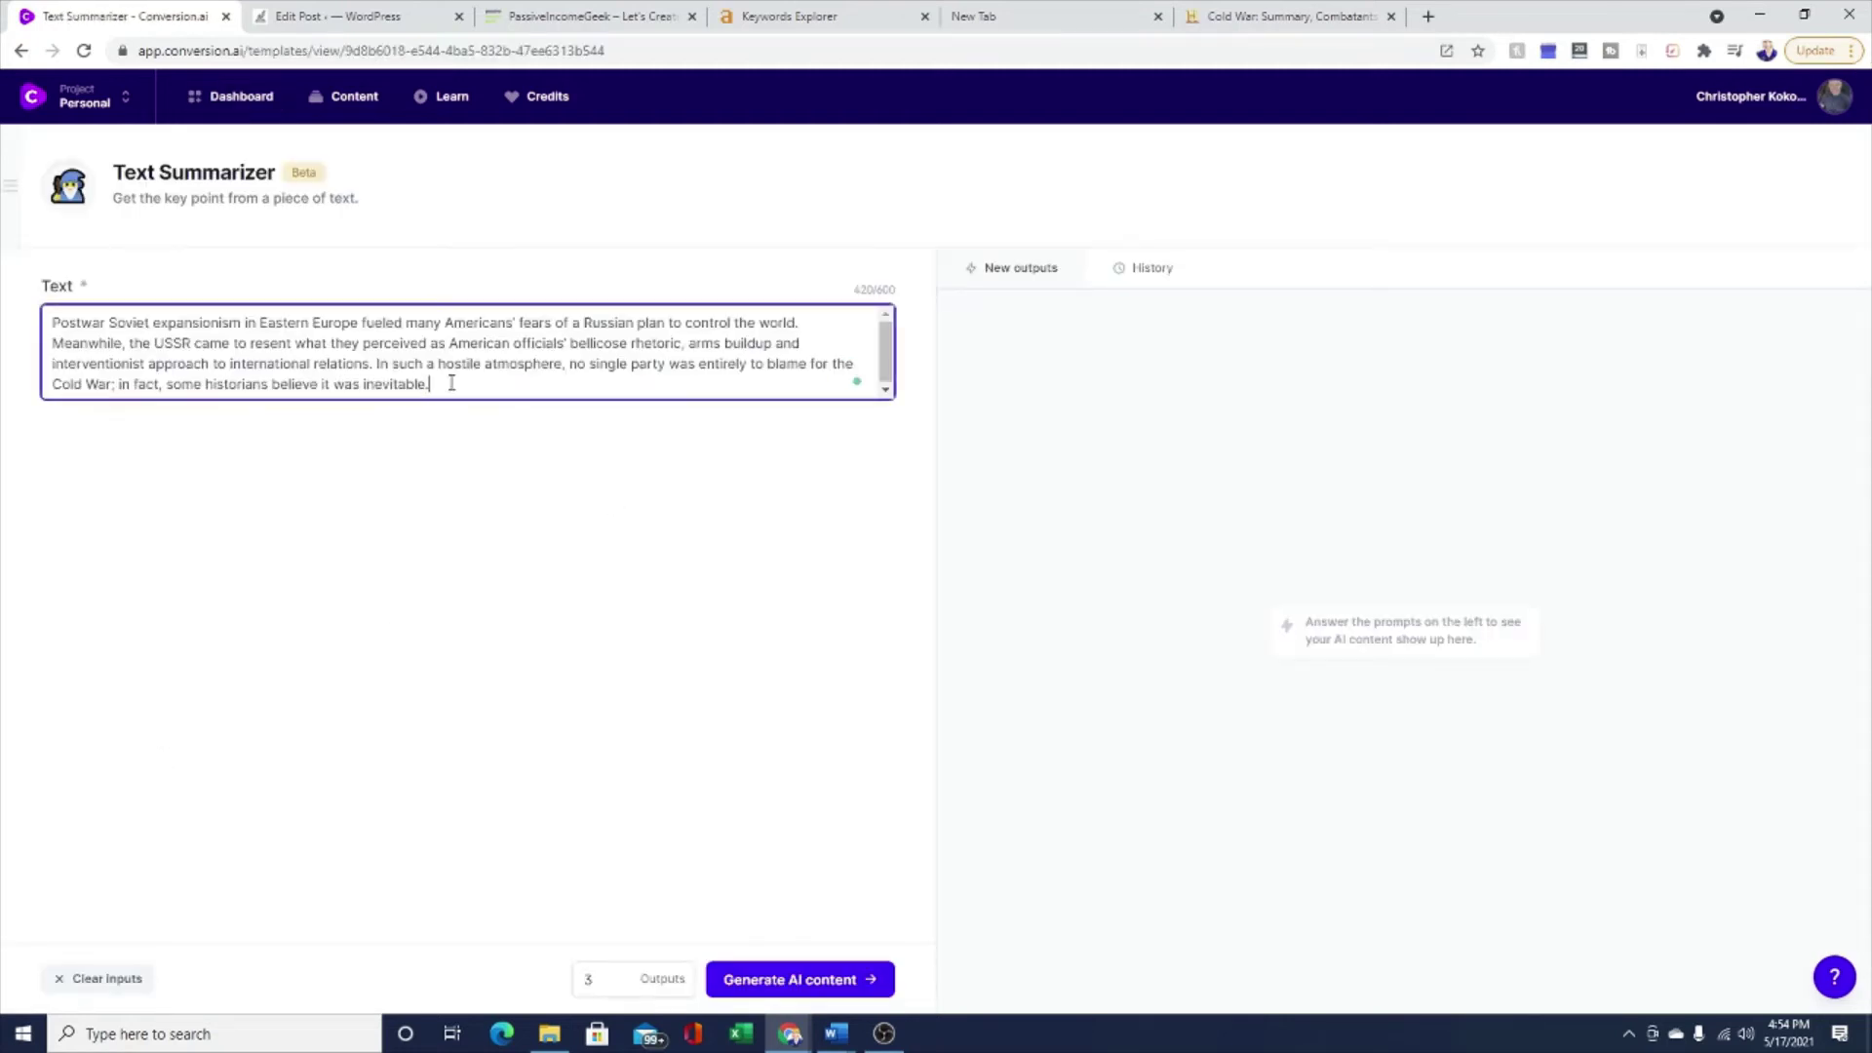
{"action": "left_click_drag", "start_coordinate": [468, 377], "coordinate": [39, 322]}
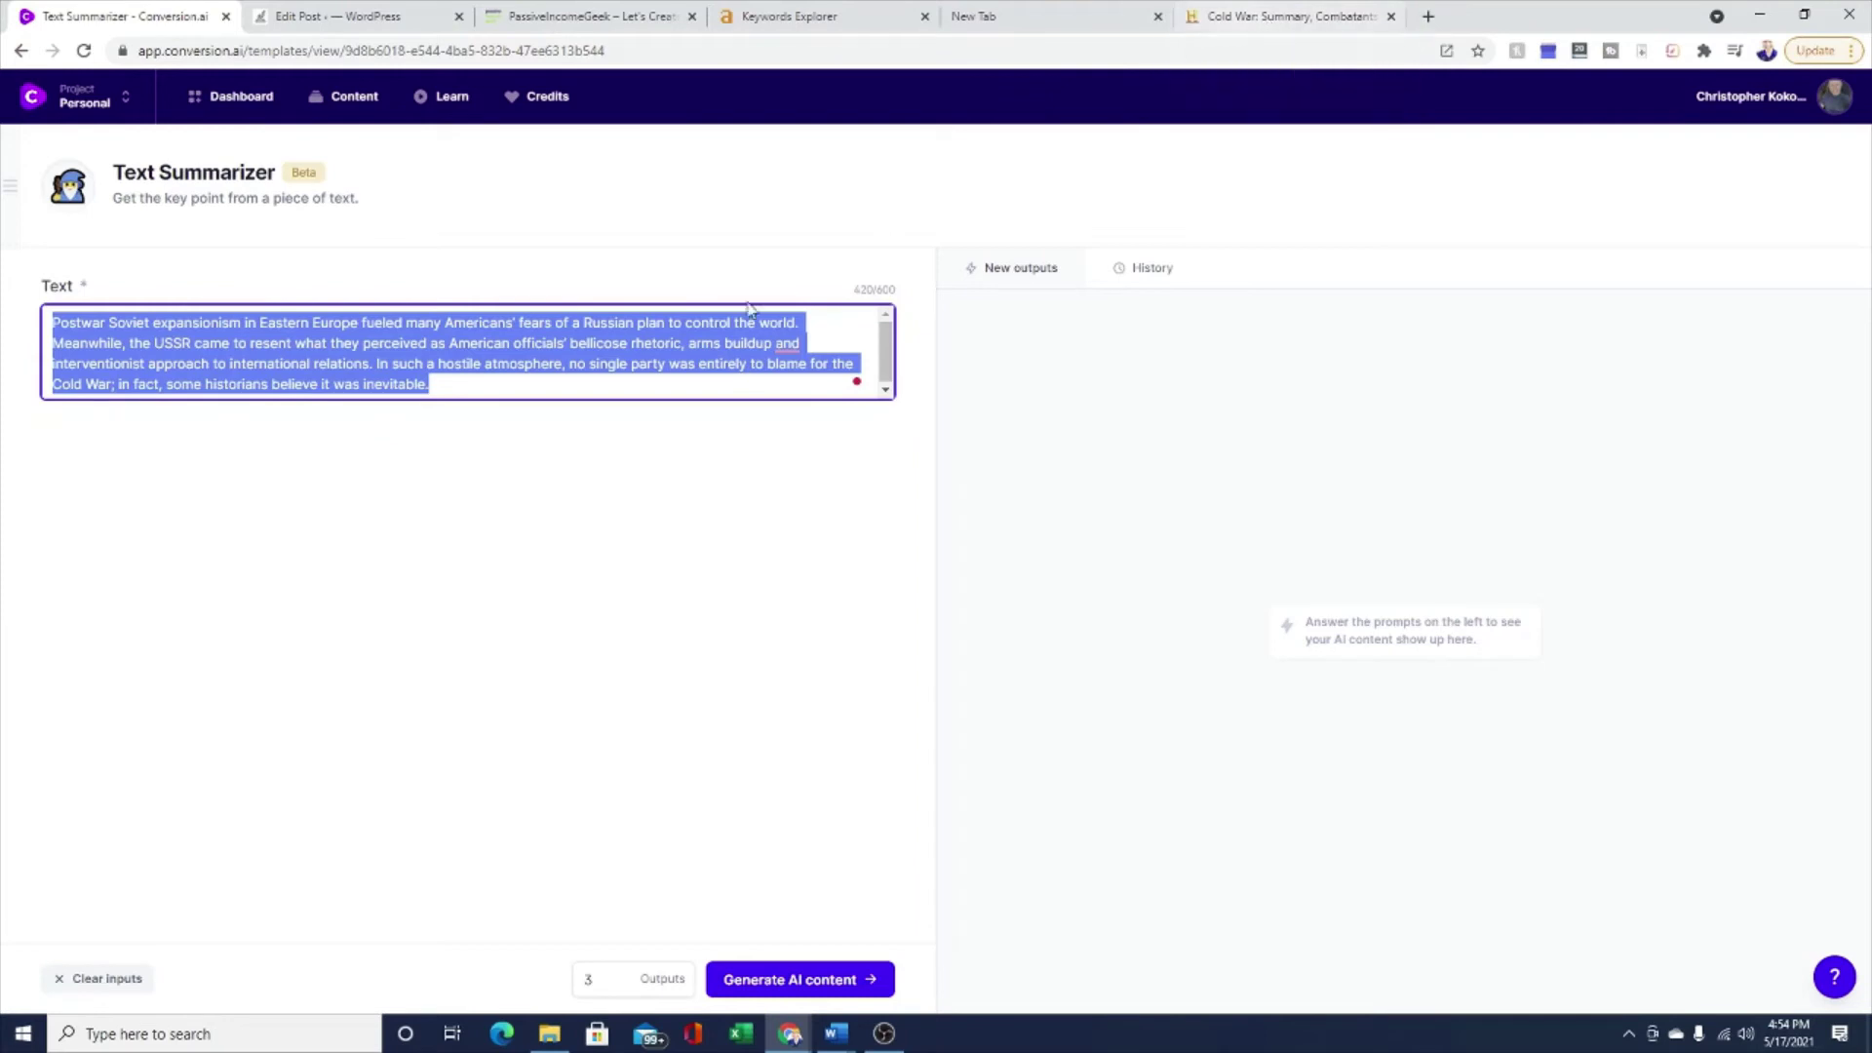
{"action": "left_click", "coordinate": [577, 386]}
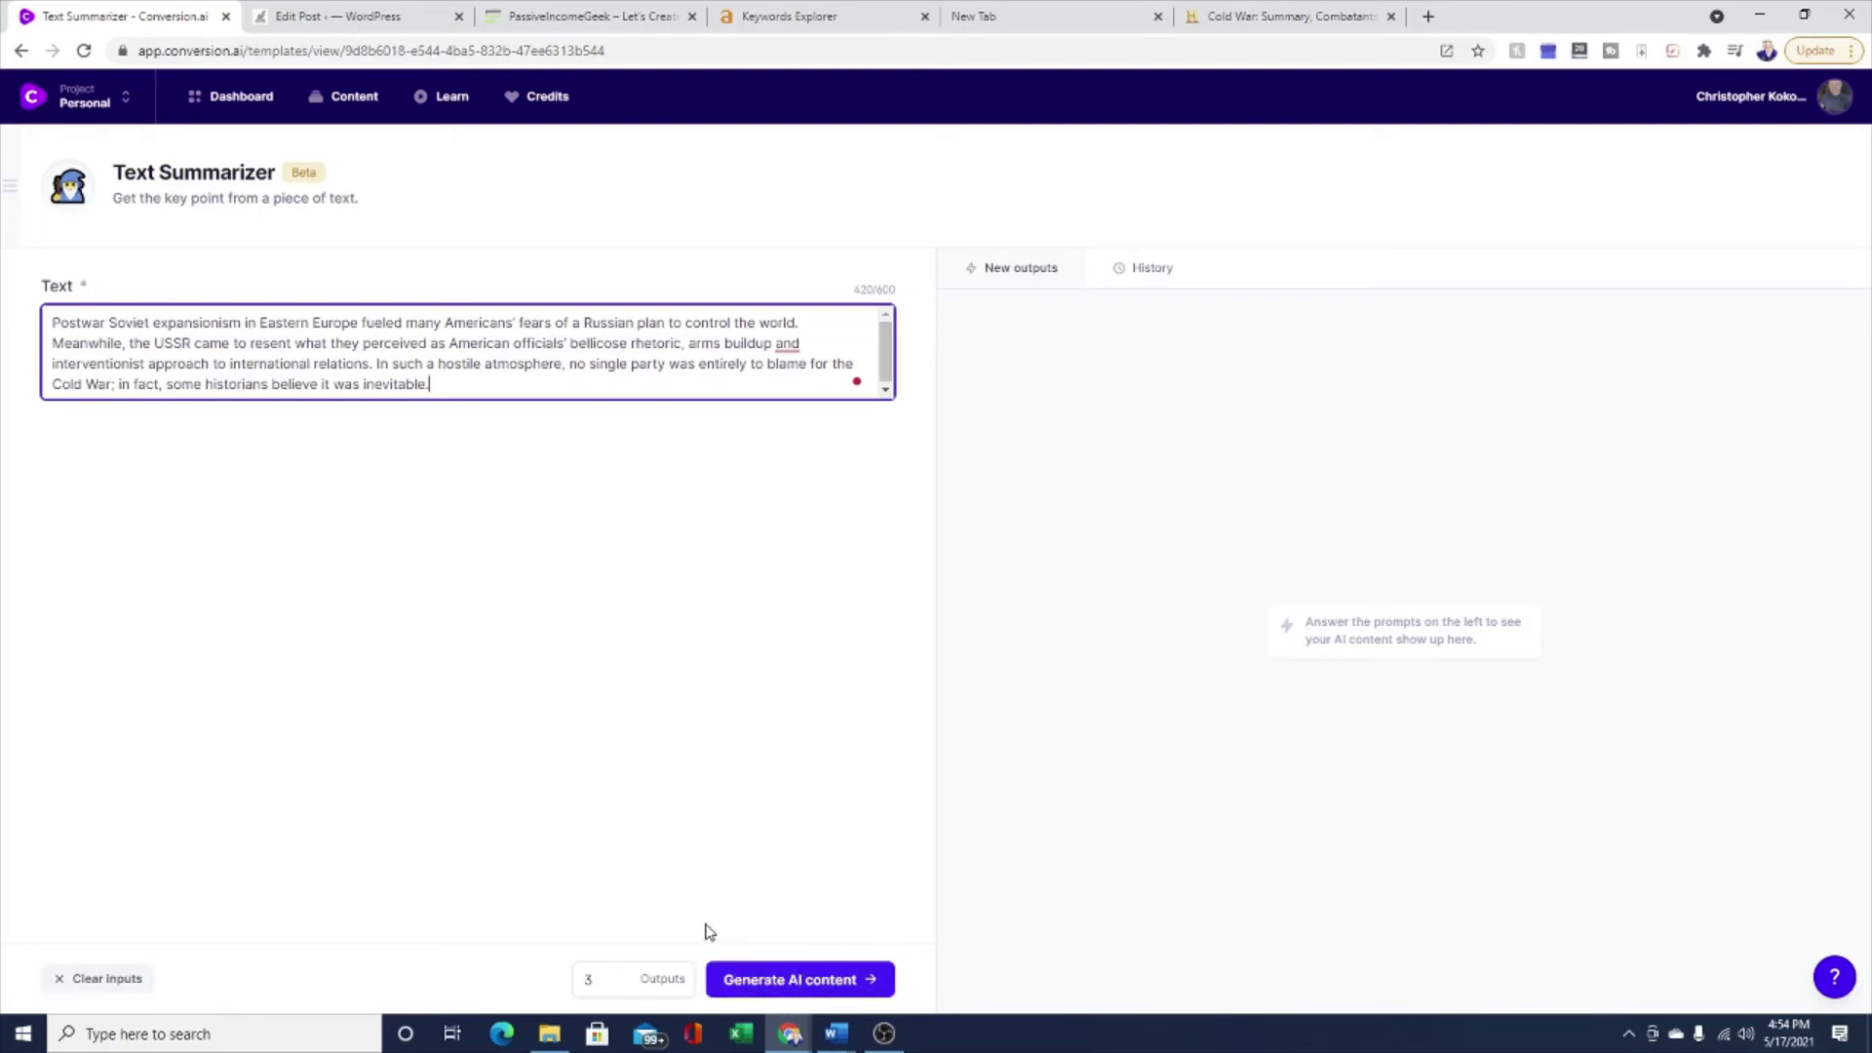
- Set the number of summaries to generate to 3
{"action": "left_click", "coordinate": [621, 985]}
{"action": "type", "text": "8"}
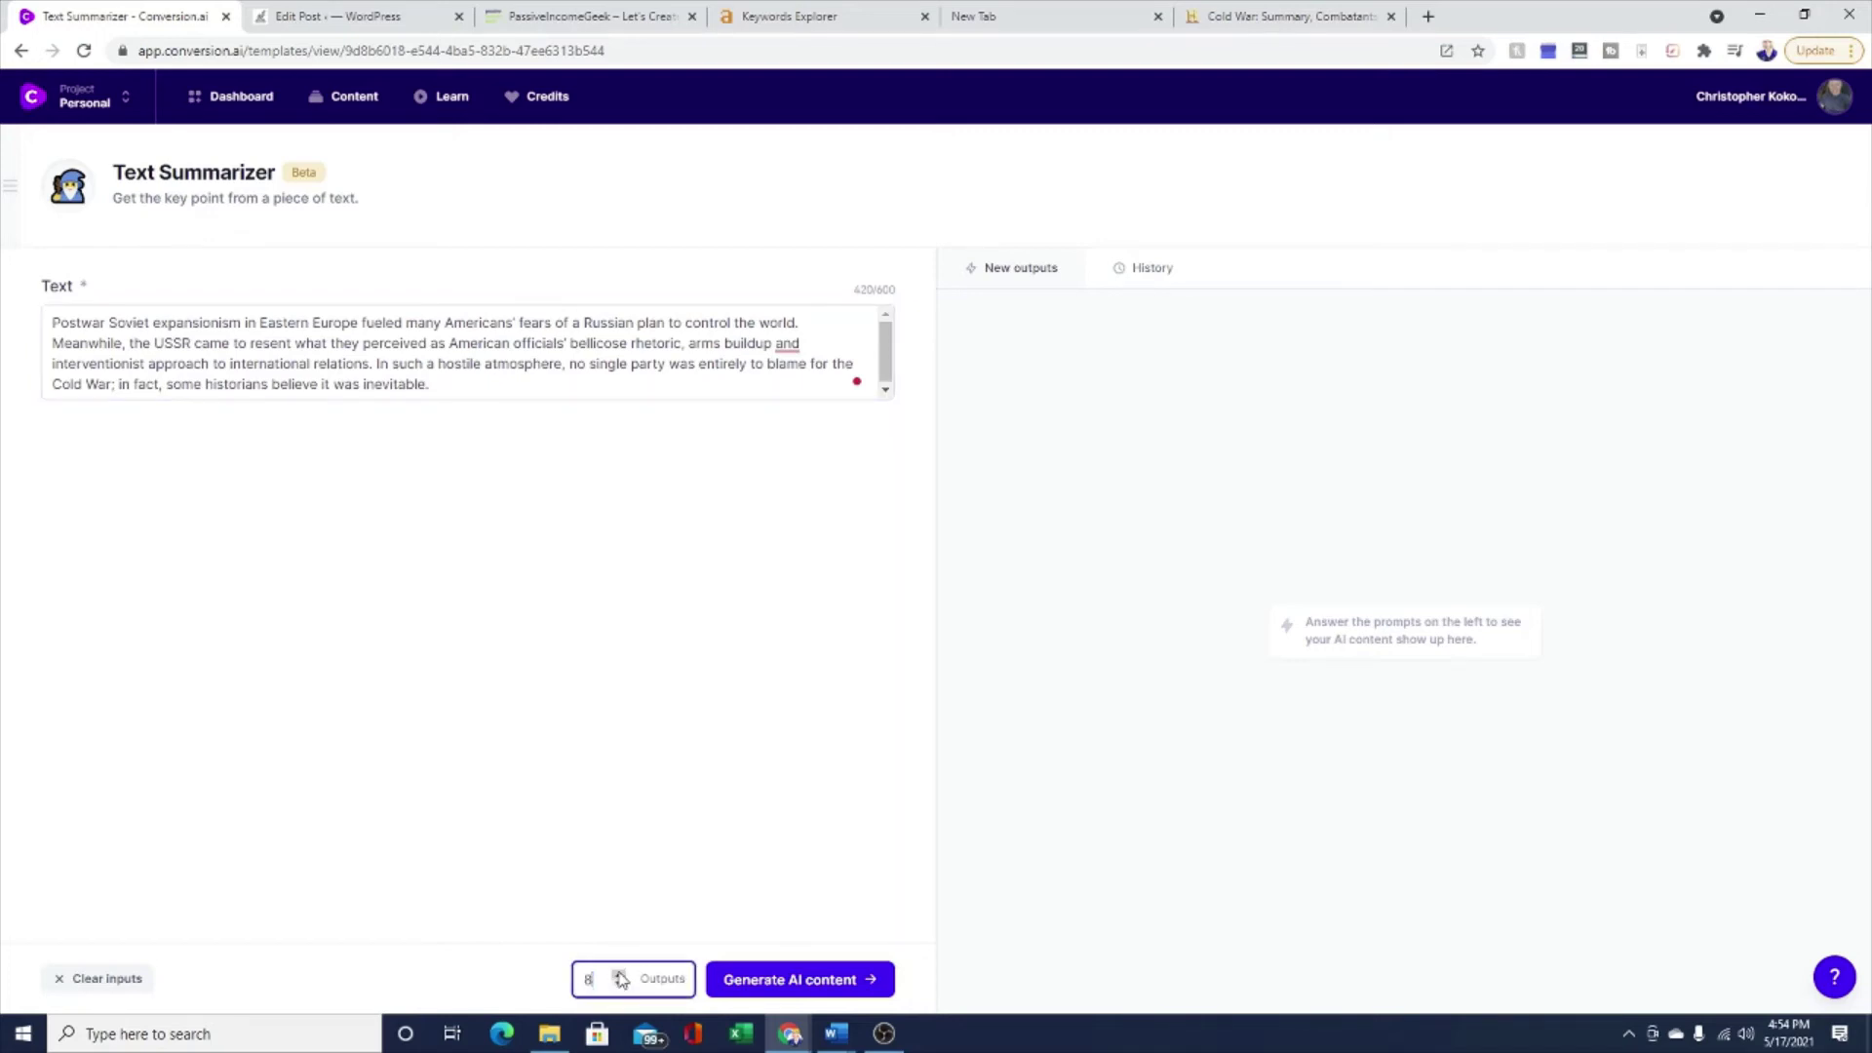
{"action": "left_click", "coordinate": [620, 986]}
{"action": "left_click", "coordinate": [619, 988]}
{"action": "left_click", "coordinate": [618, 990]}
{"action": "left_click", "coordinate": [618, 989]}
- Generate three summaries of the Cold War paragraph, then return to the input text
{"action": "left_click", "coordinate": [805, 990]}
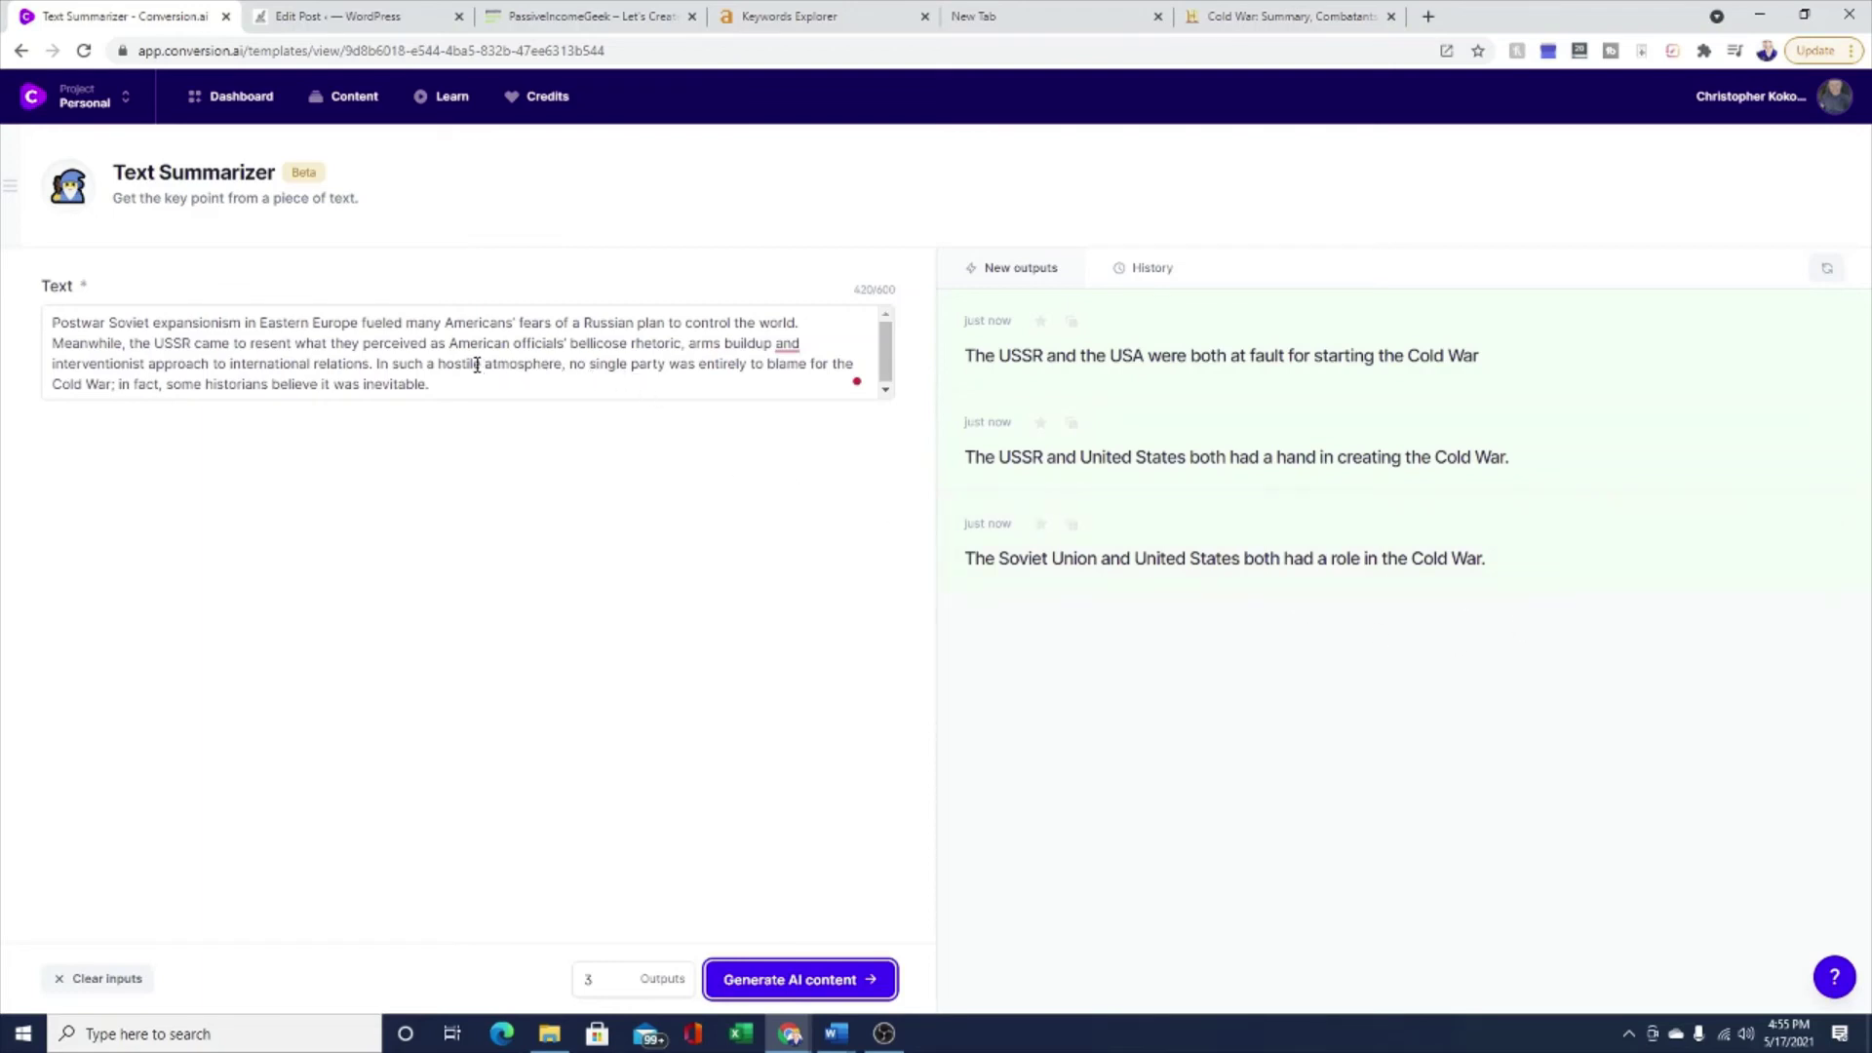
{"action": "left_click", "coordinate": [579, 387]}
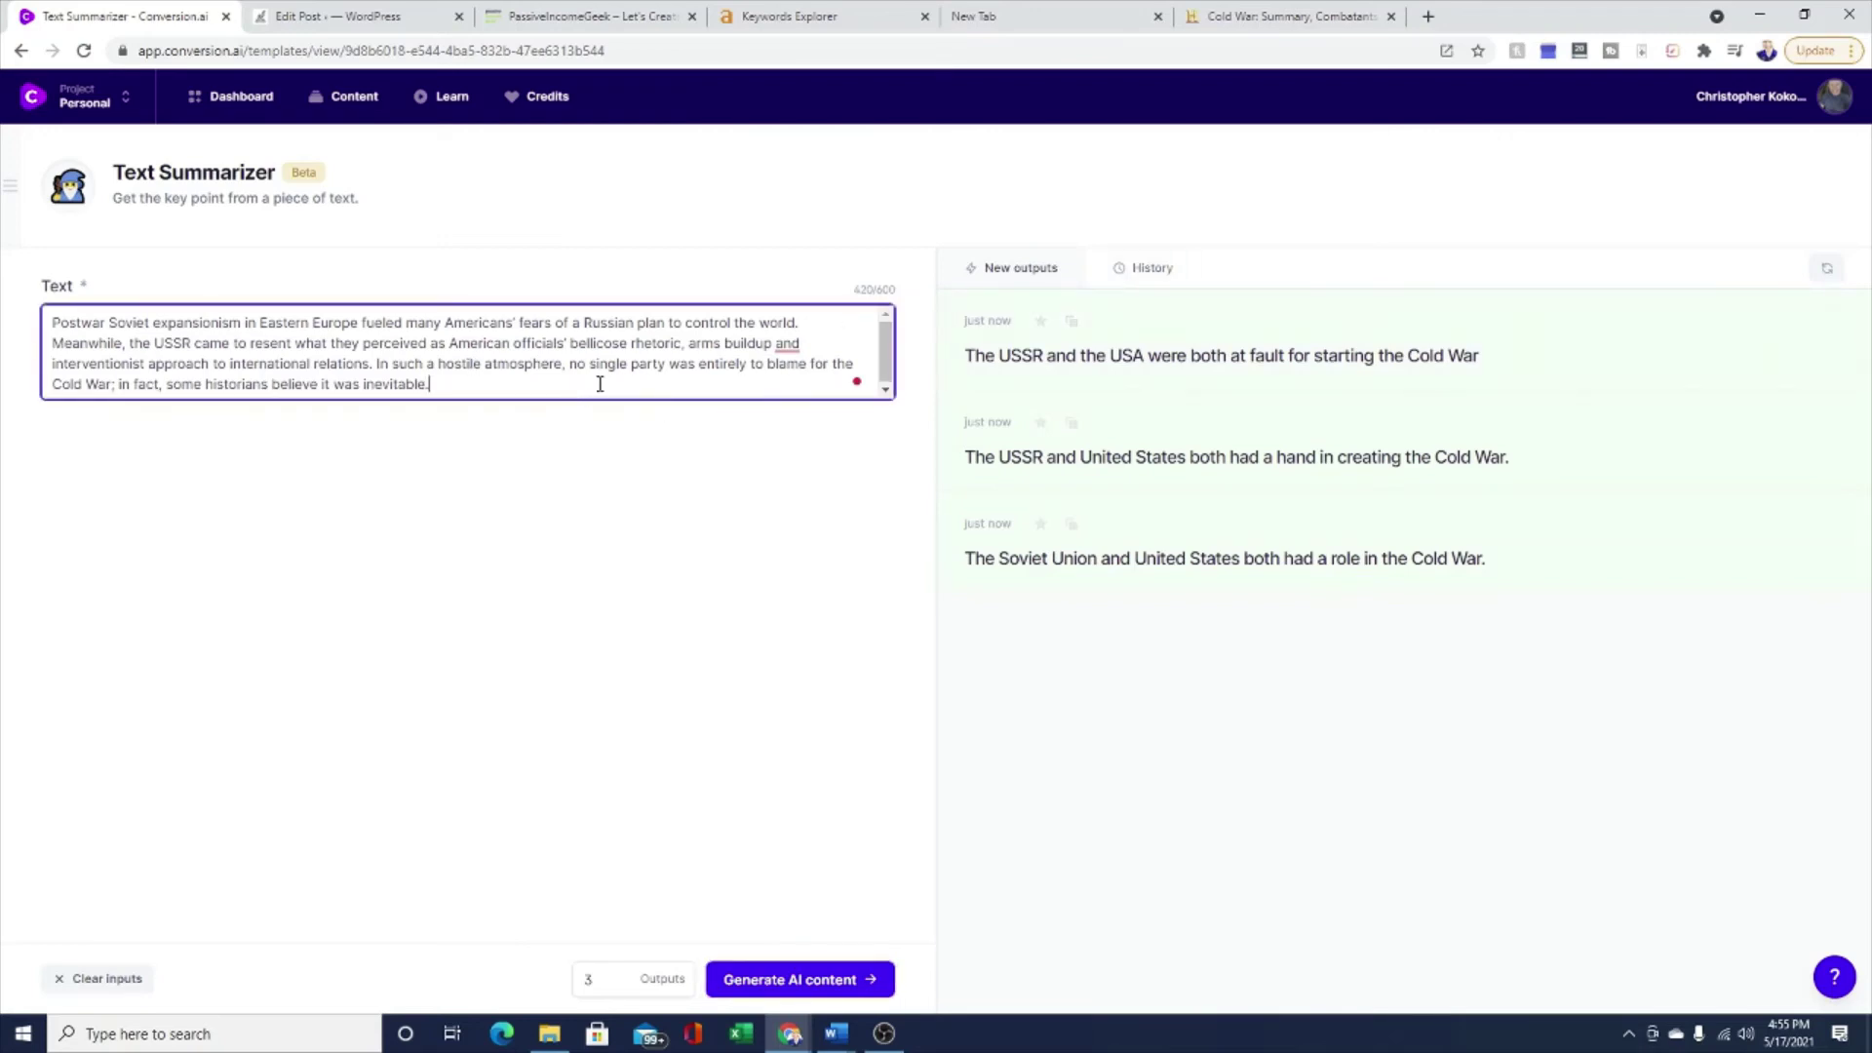
- Replace the Cold War paragraph with the Conversion.ai blog paragraph copied from the WordPress draft
{"action": "left_click_drag", "start_coordinate": [600, 383], "coordinate": [49, 322]}
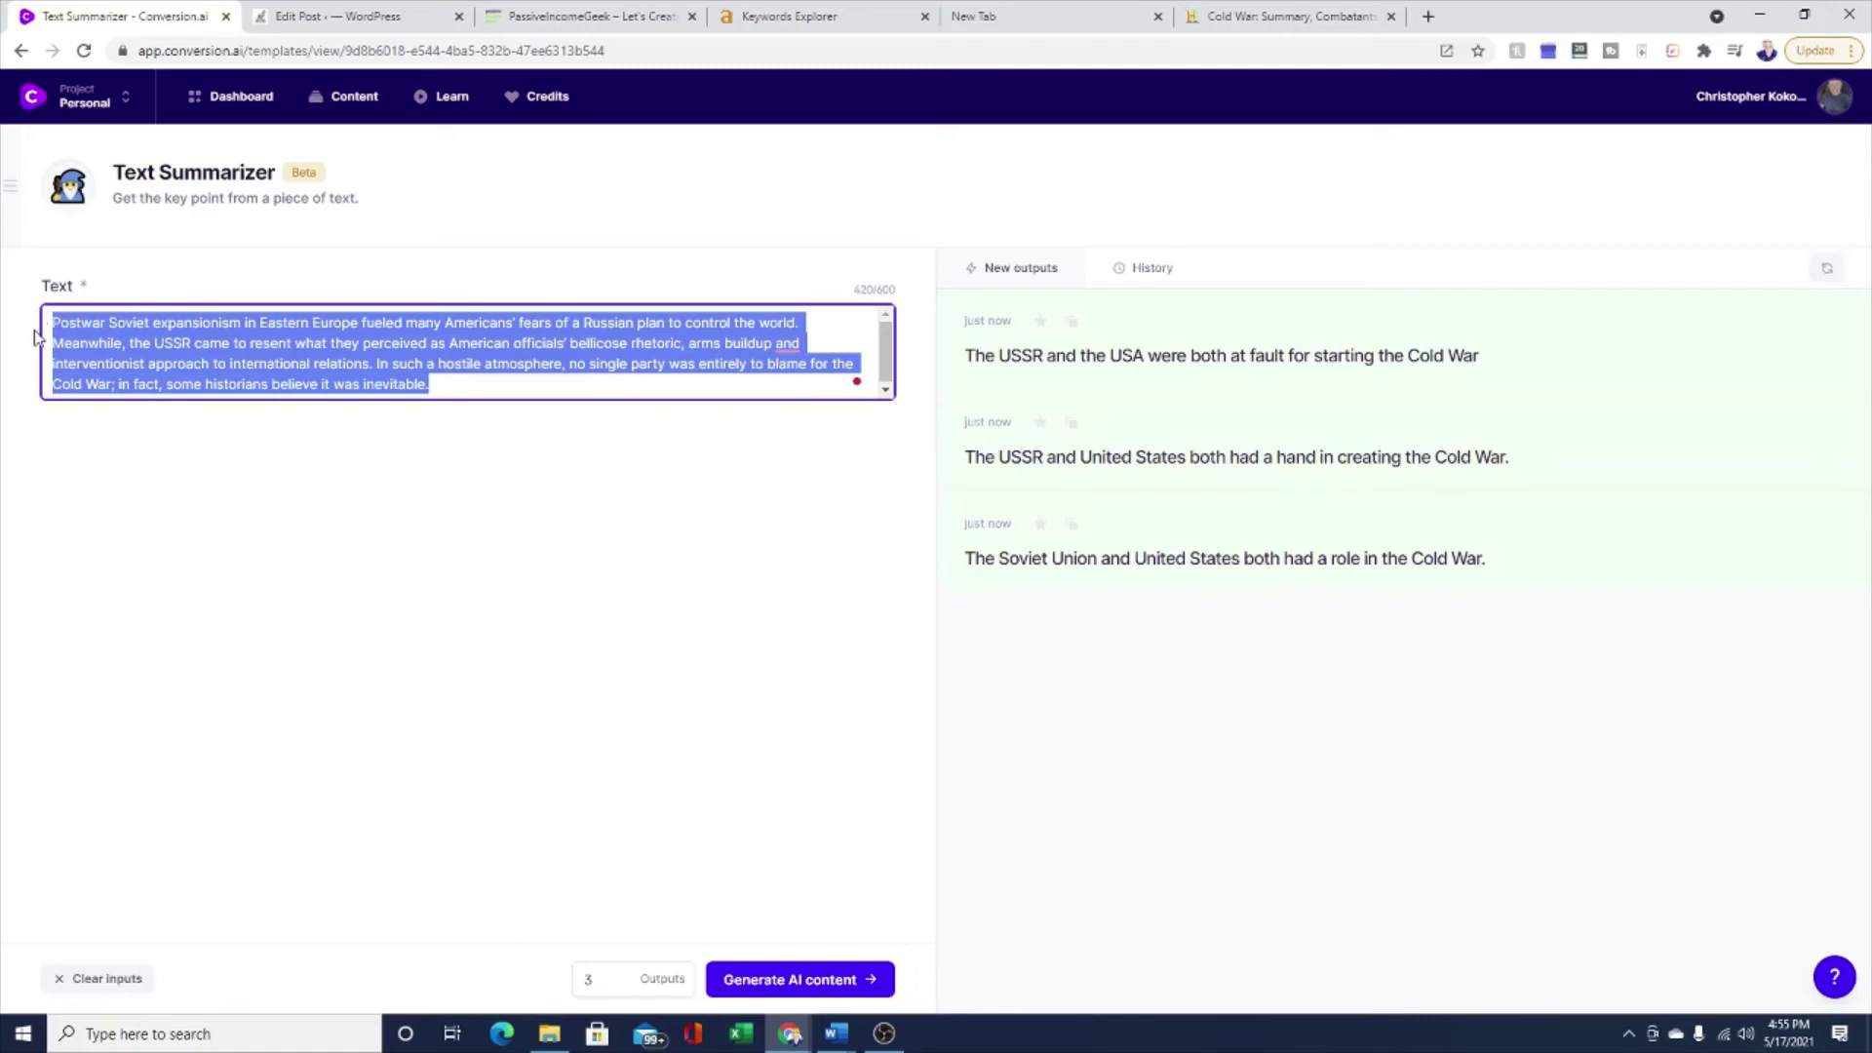
{"action": "key", "text": "BackSpace"}
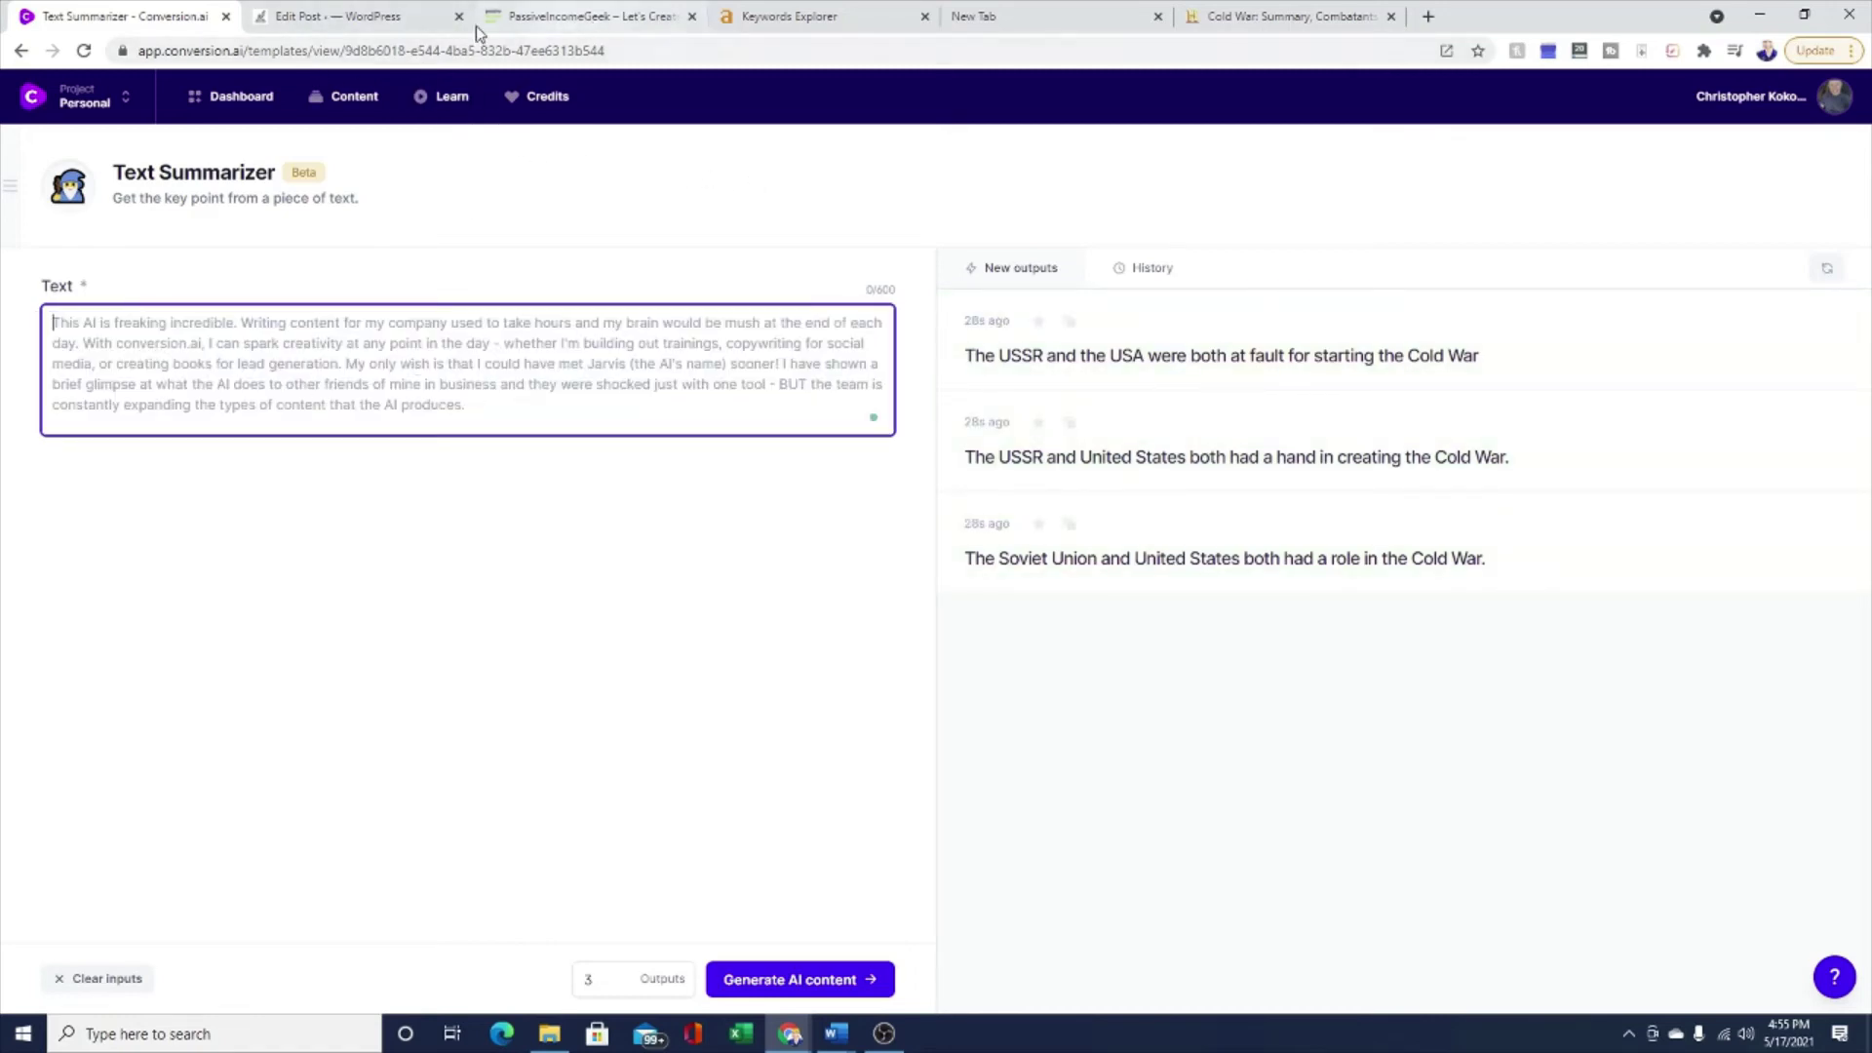
{"action": "left_click", "coordinate": [351, 18]}
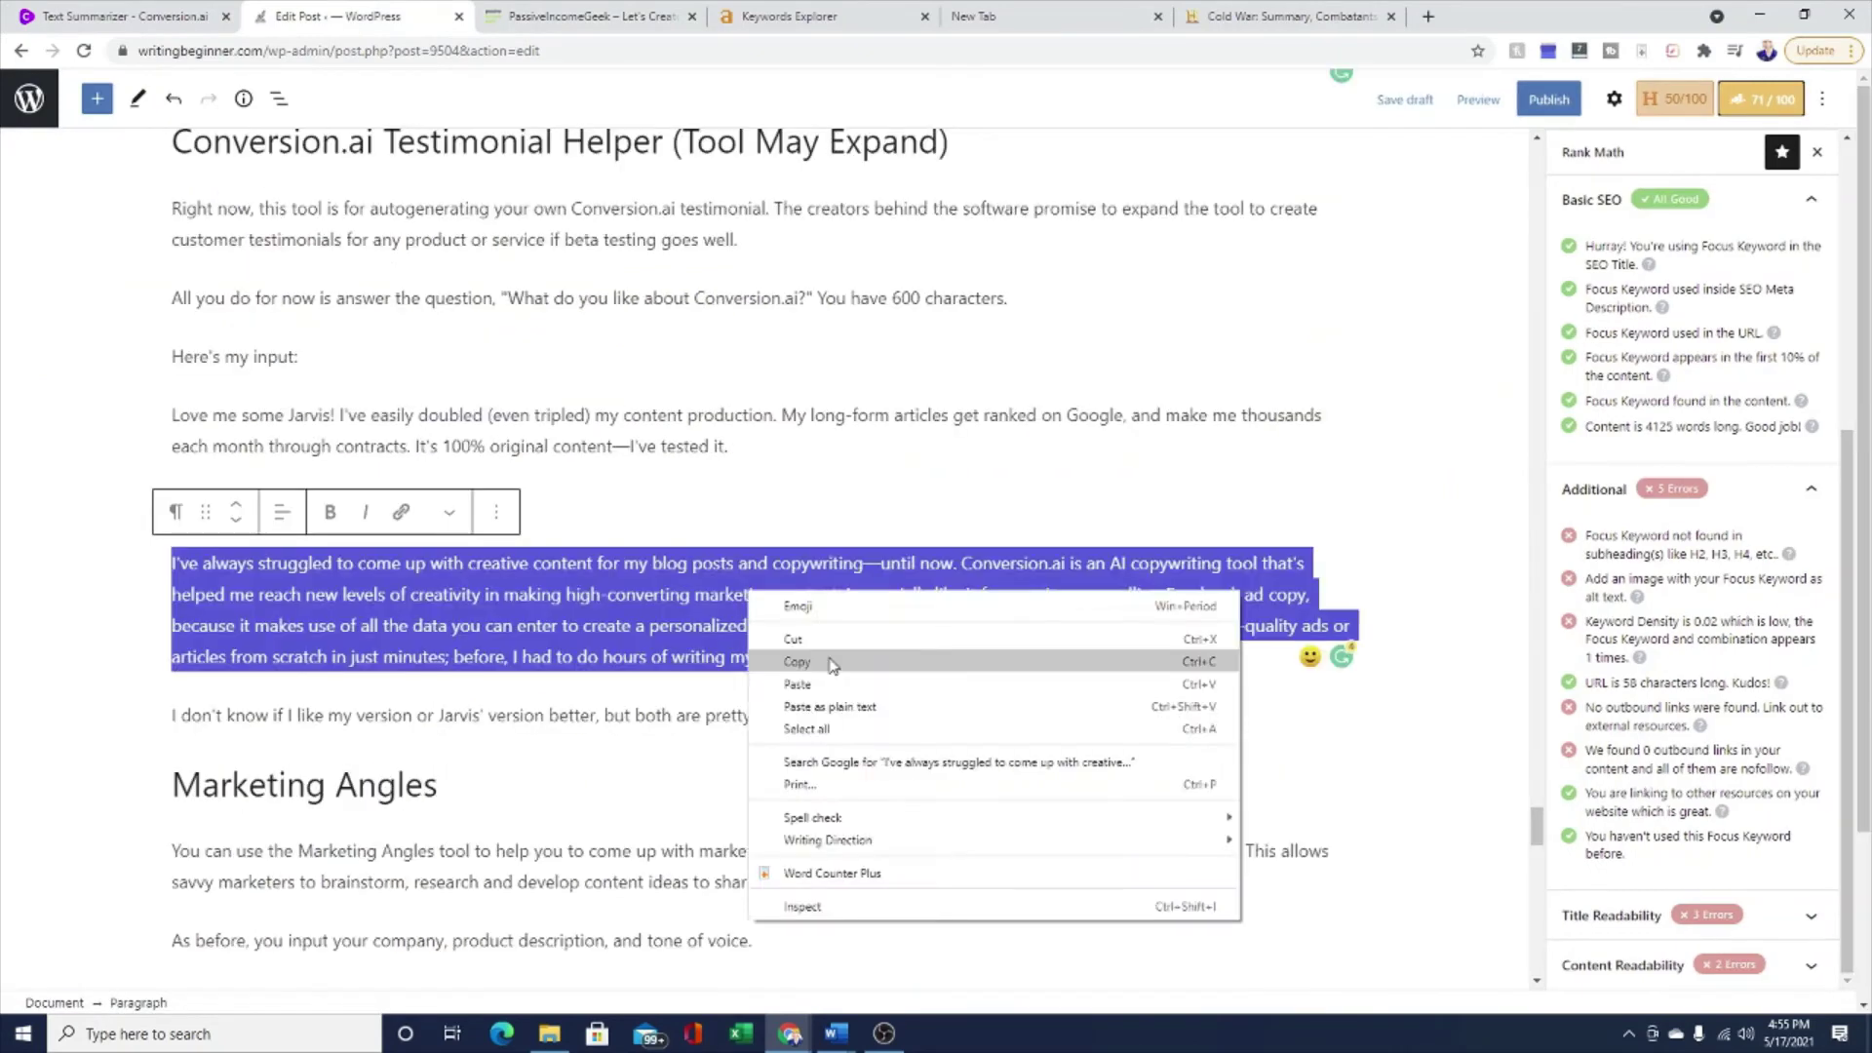
{"action": "left_click", "coordinate": [832, 664]}
{"action": "left_click", "coordinate": [185, 18]}
{"action": "left_click", "coordinate": [414, 353]}
{"action": "right_click", "coordinate": [403, 323]}
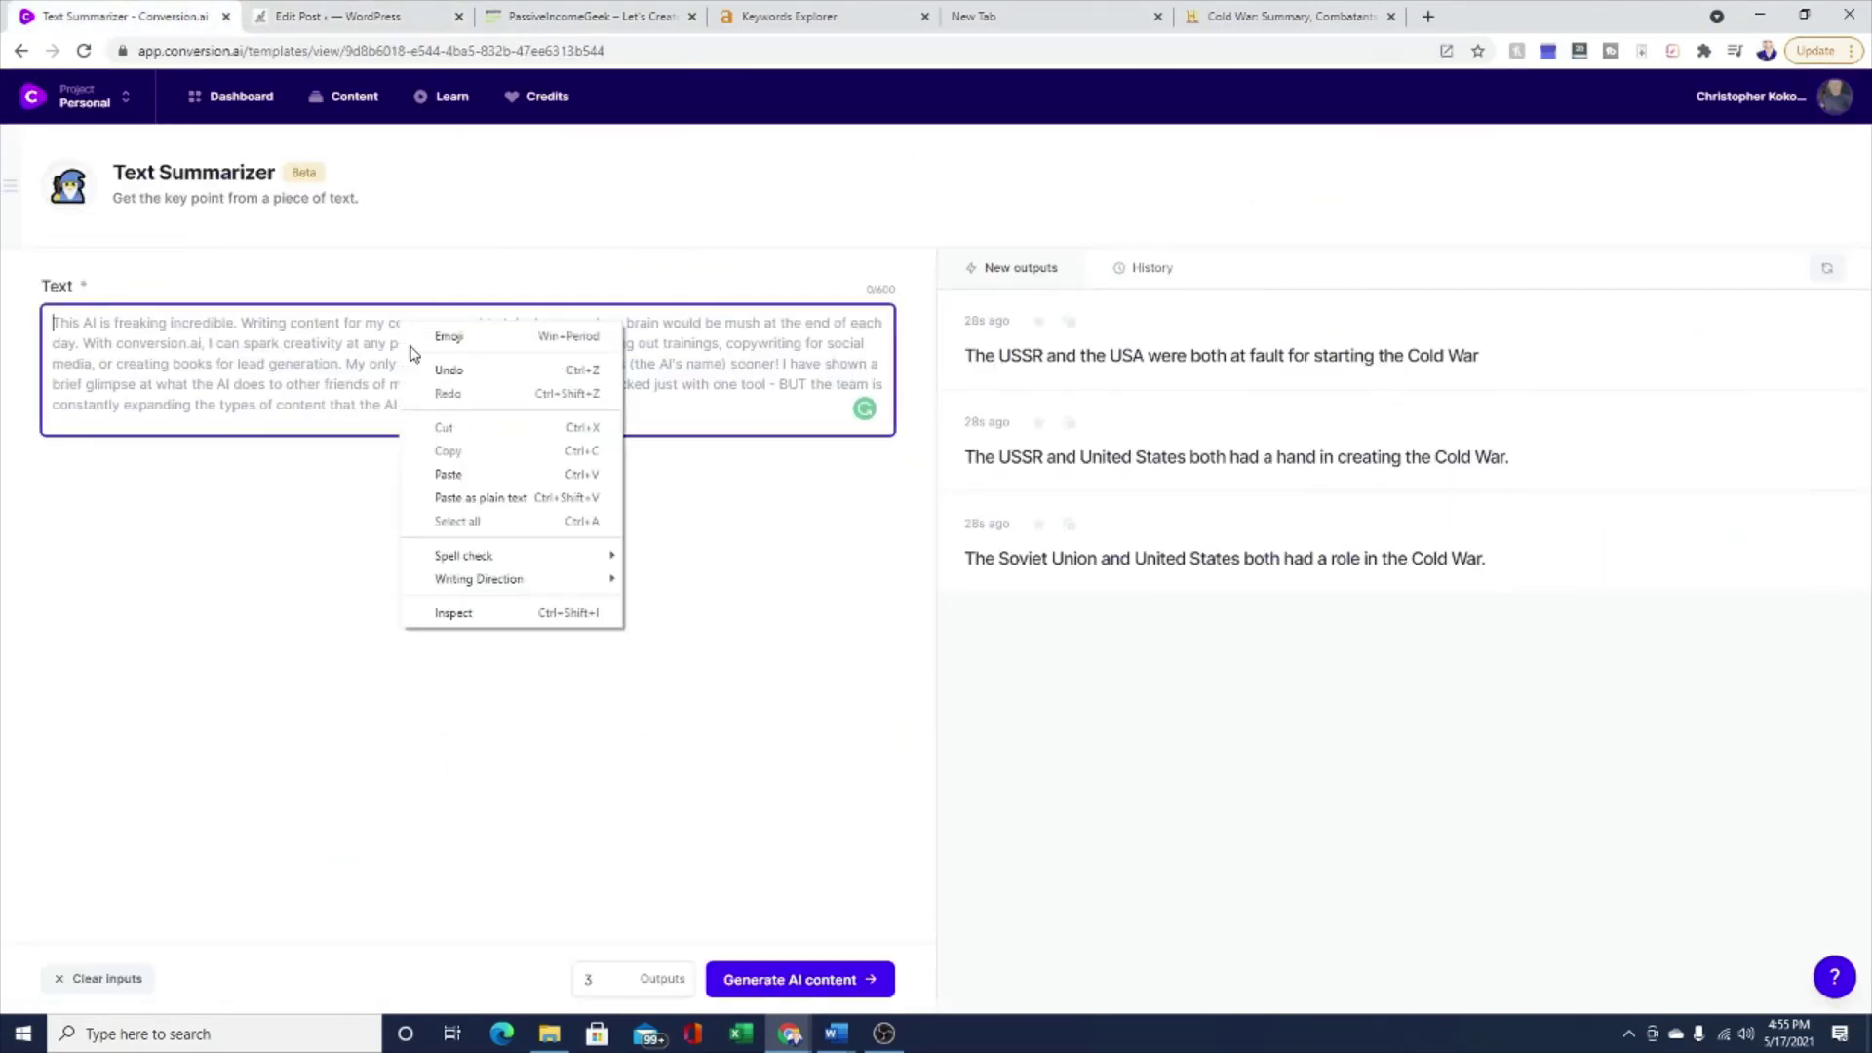
{"action": "left_click", "coordinate": [506, 475]}
- Clear the old Cold War summaries and generate summaries of the pasted paragraph
{"action": "left_click", "coordinate": [1830, 270]}
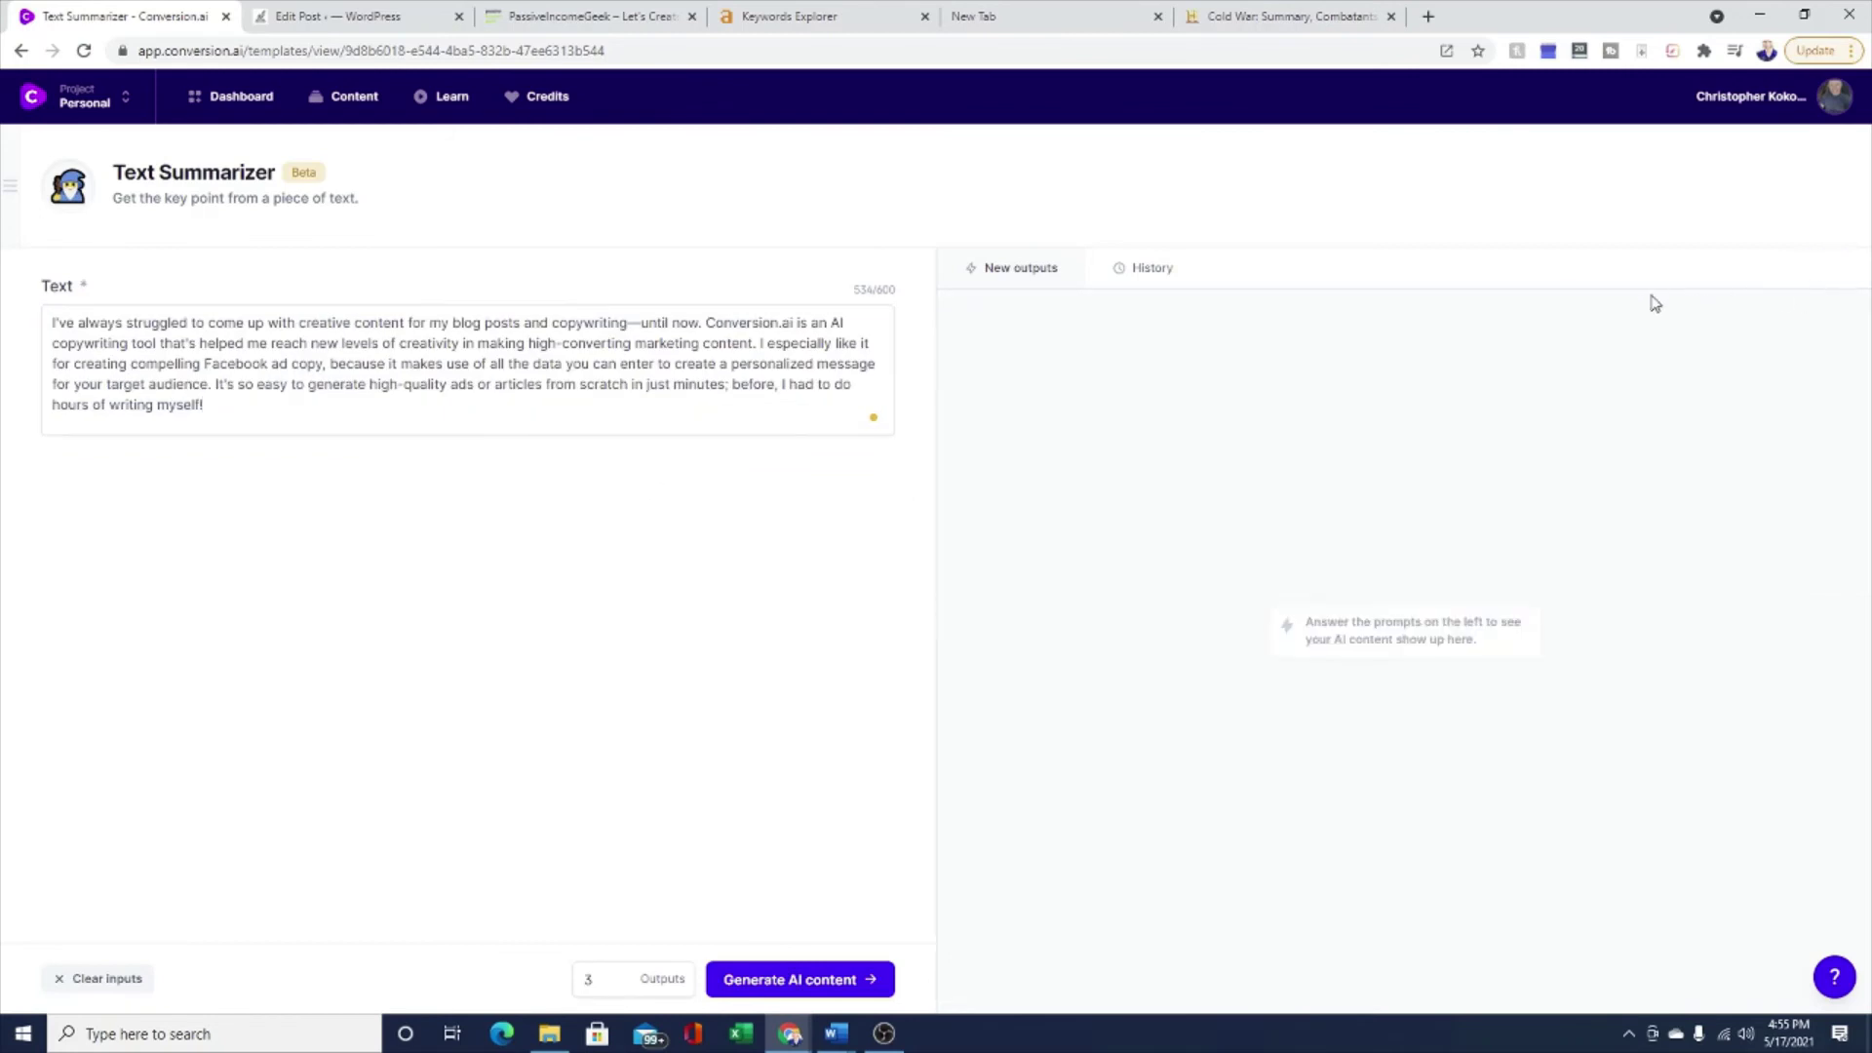
{"action": "left_click", "coordinate": [607, 414]}
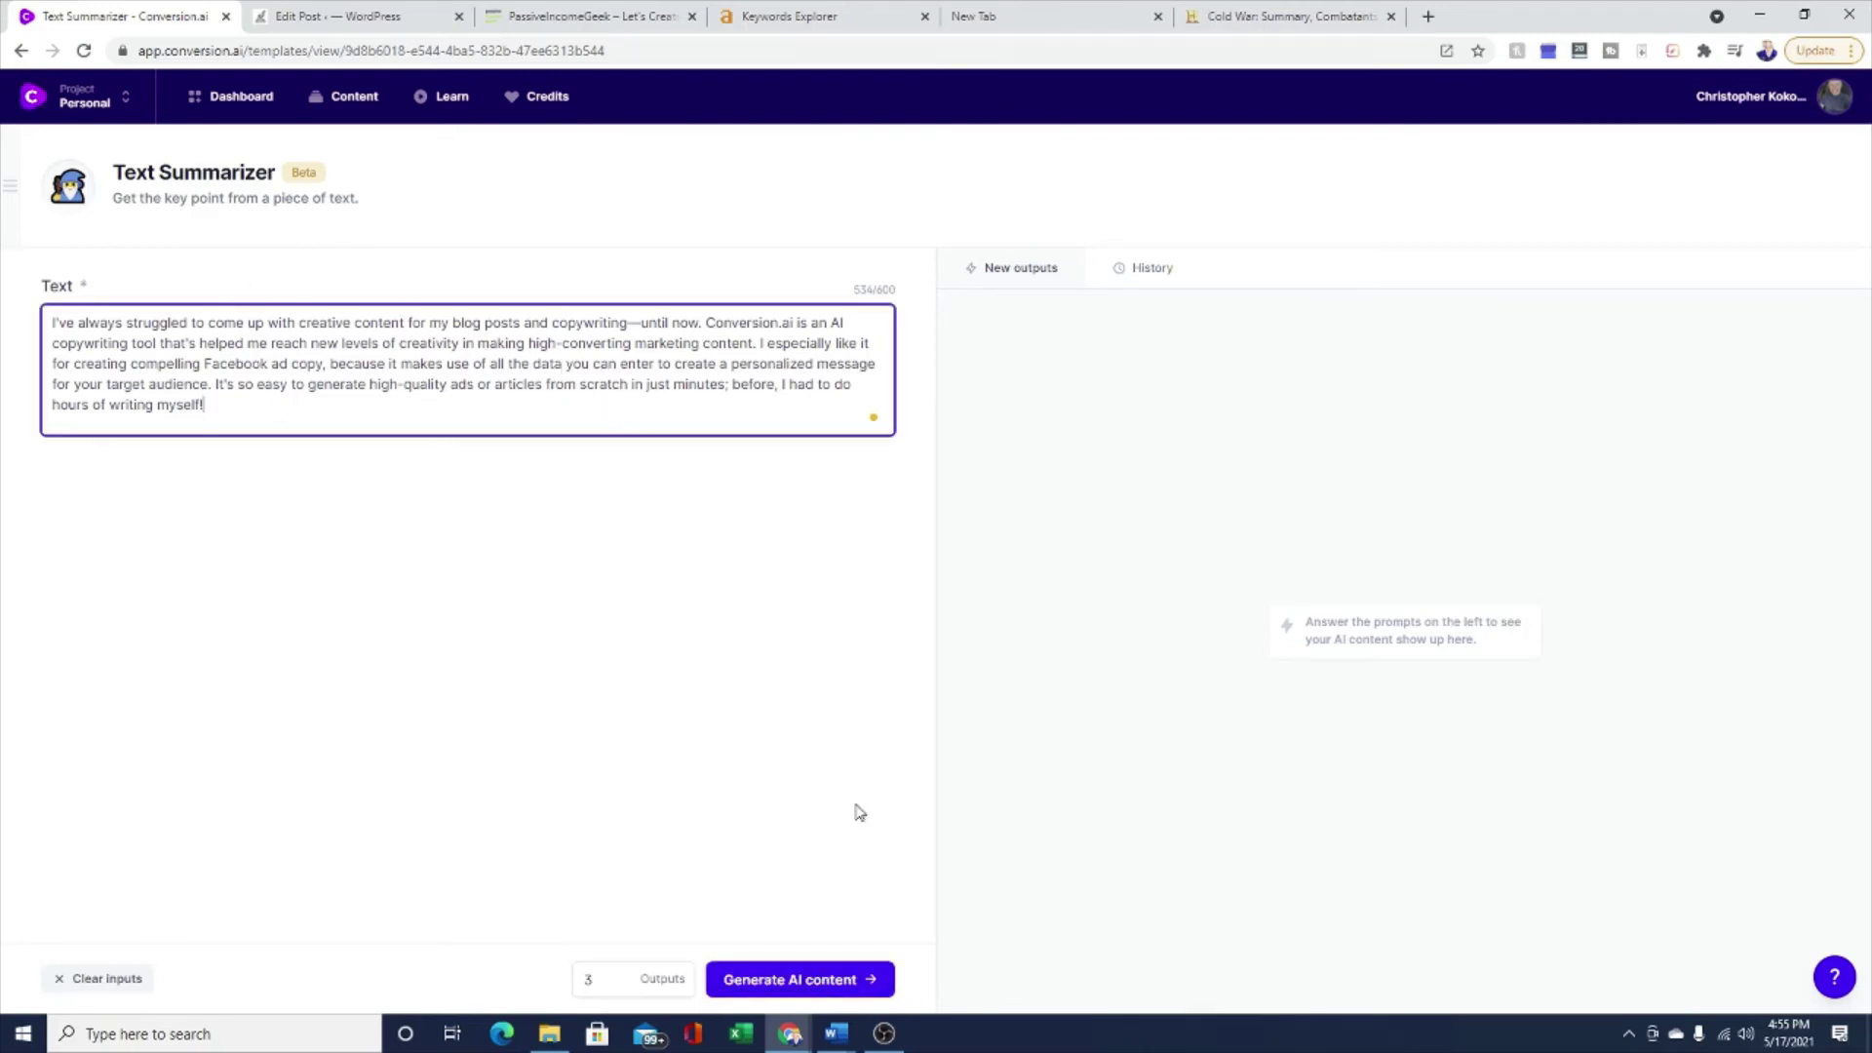
{"action": "left_click", "coordinate": [806, 982]}
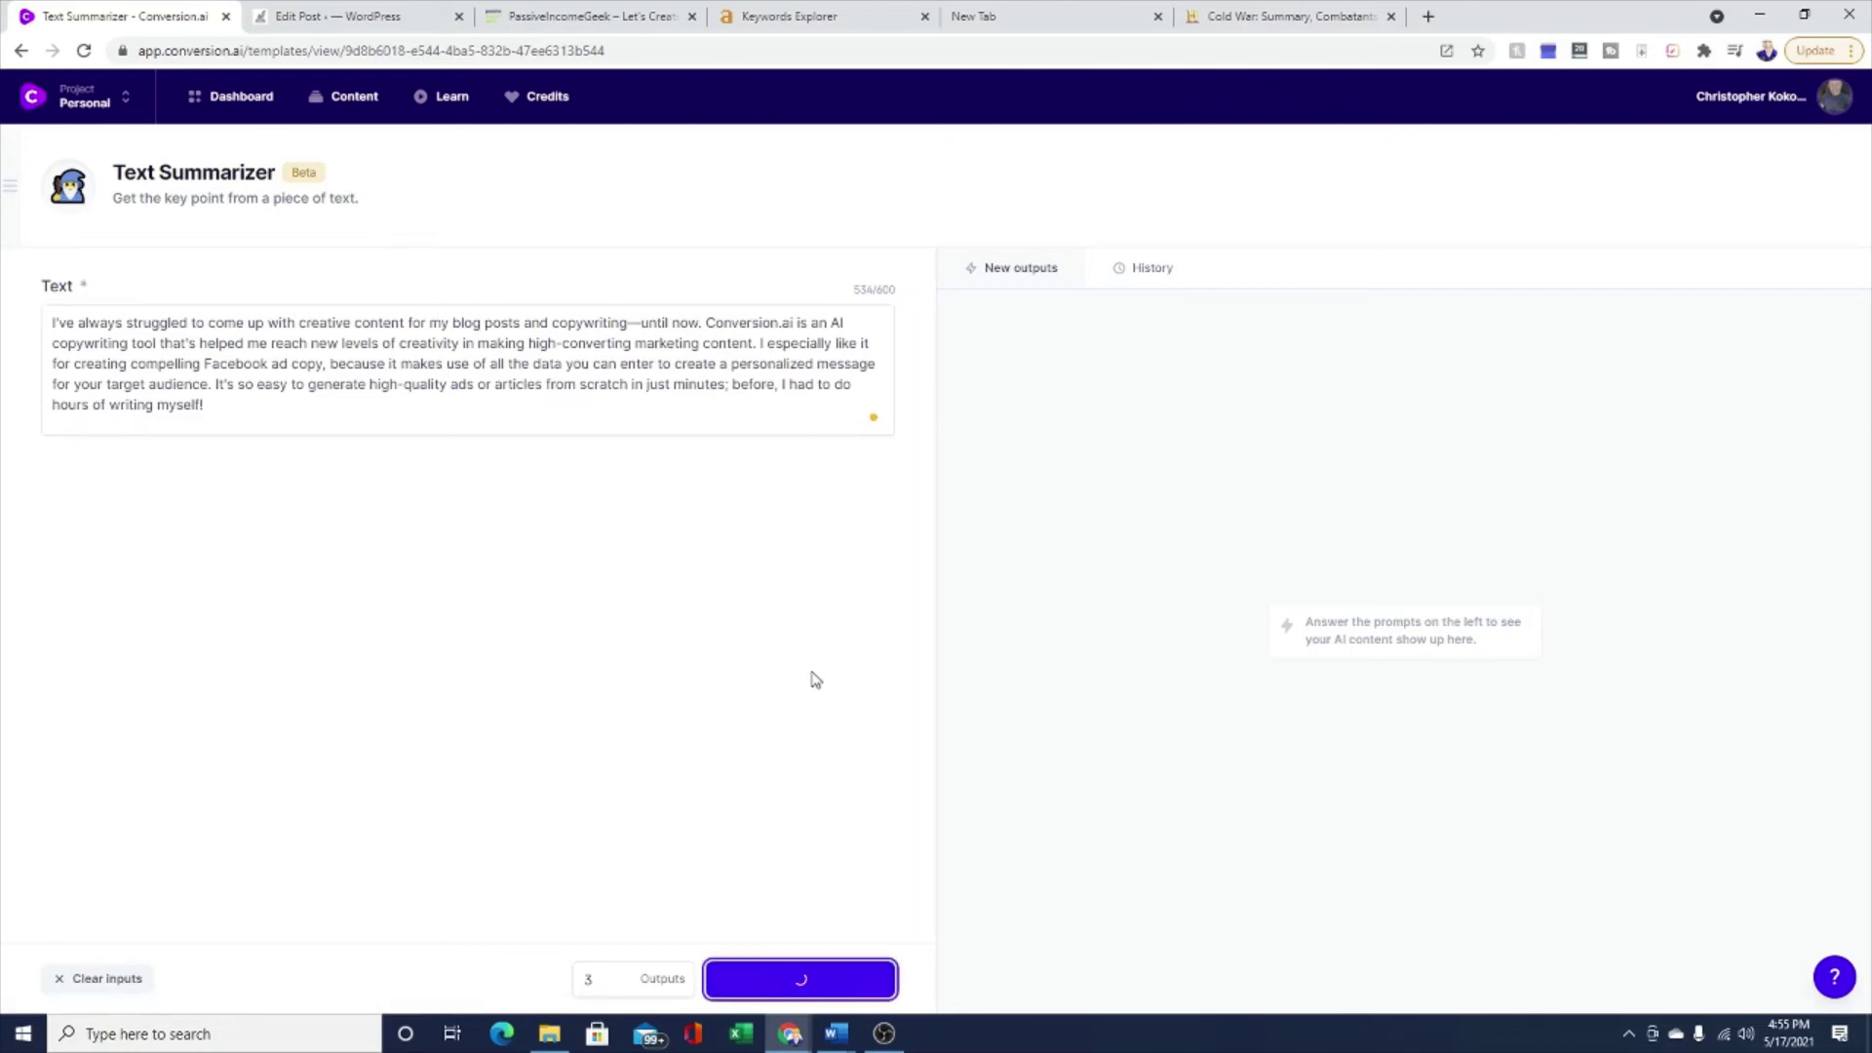